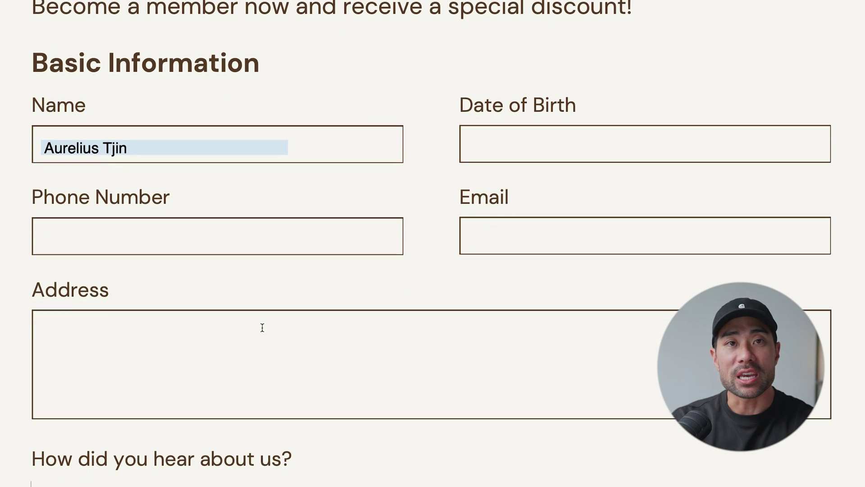
Fill in the date of birth and the phone number under Basic Information
click(512, 131)
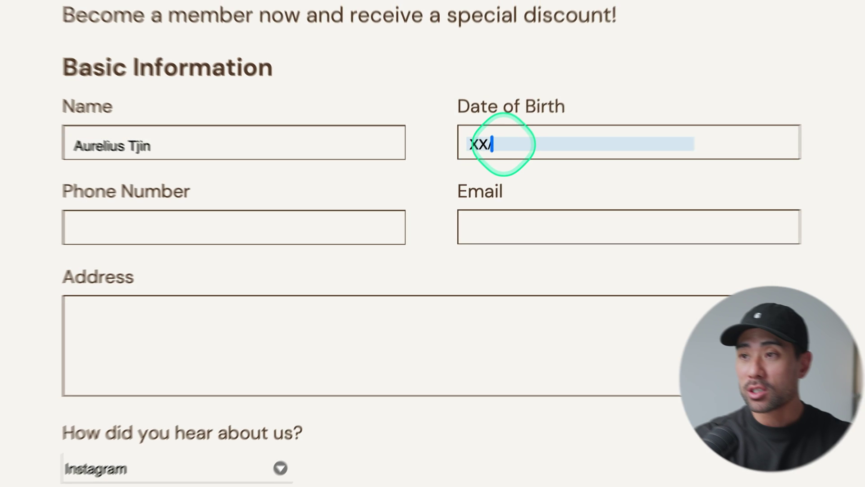
text(/XX/XXXX)
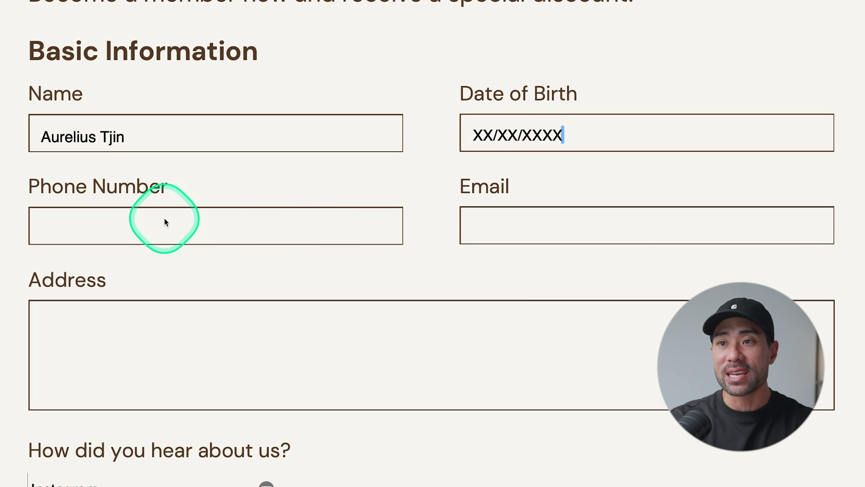
click(153, 231)
text(99999999)
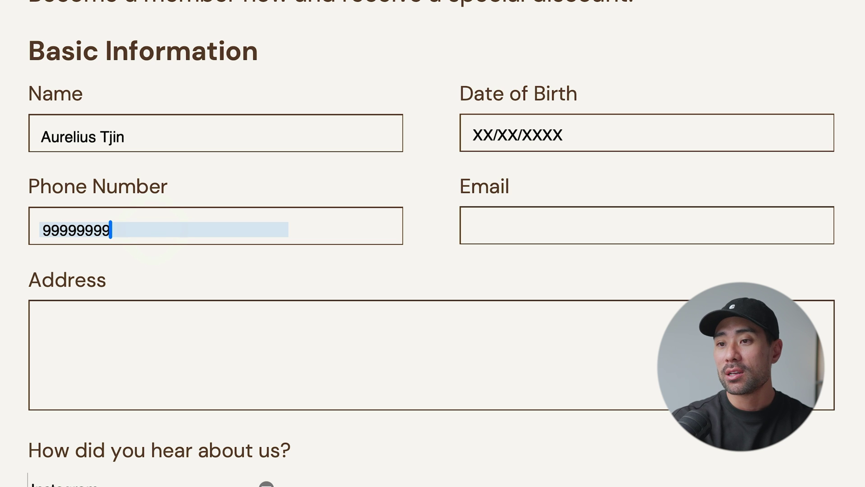
Choose Google Search as the answer to "How did you hear about us?" and go on to the Treatments section
scroll(431, 243, down, 7)
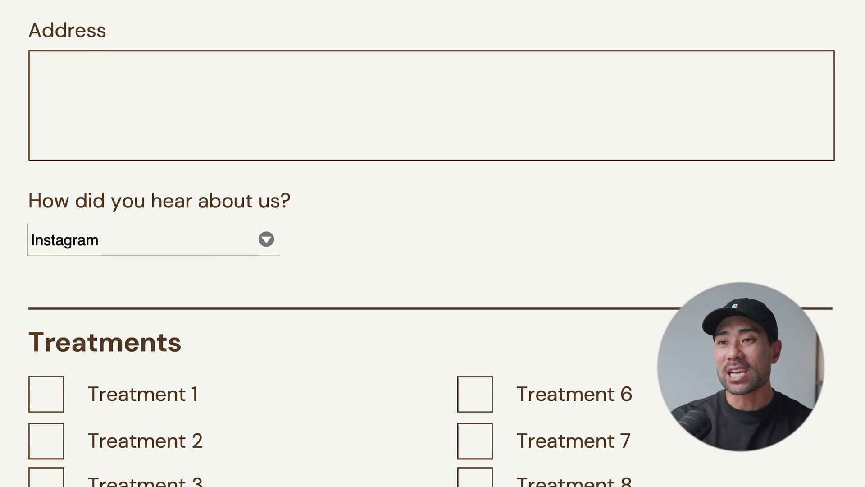
click(275, 163)
click(273, 161)
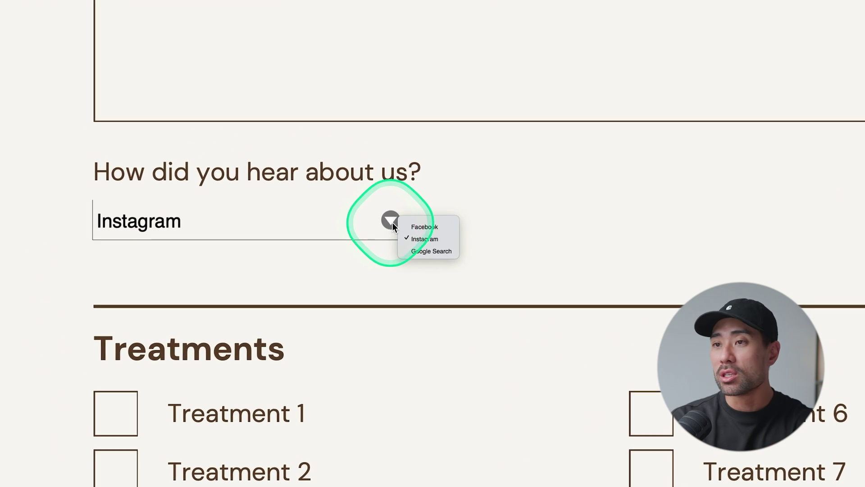
click(430, 251)
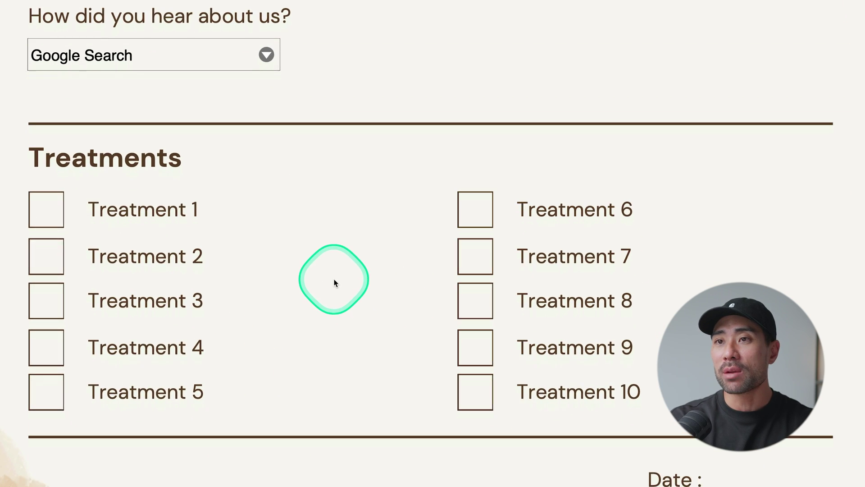
click(99, 387)
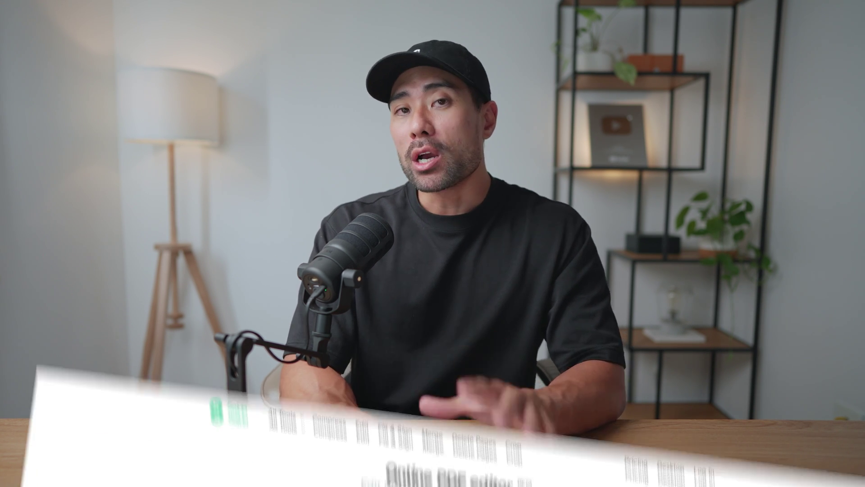
Find the A4 sizes and create a blank Document (A4 Portrait) design
click(437, 165)
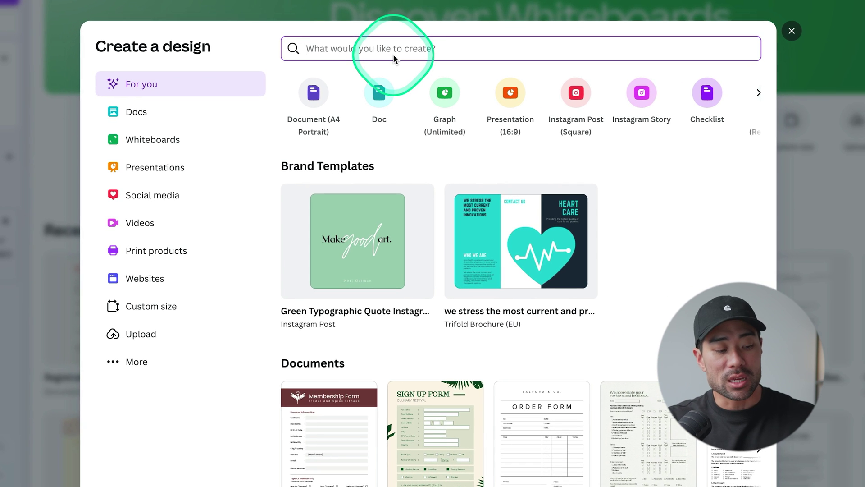
text(A4)
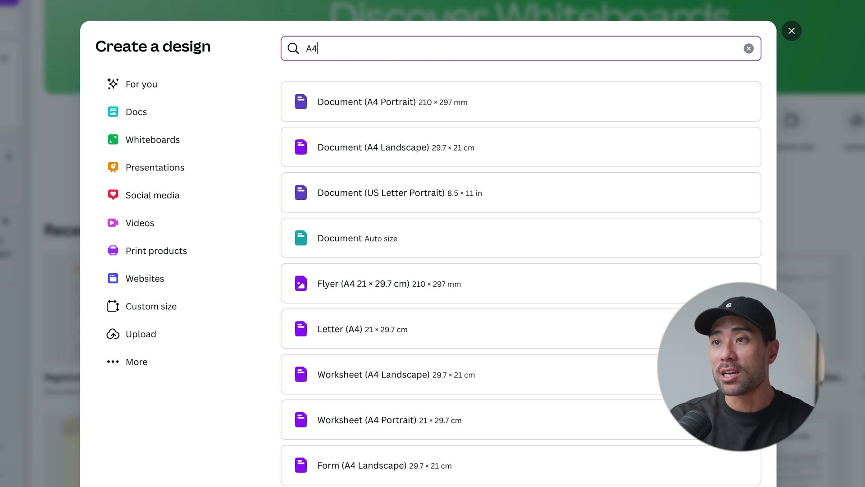
click(378, 113)
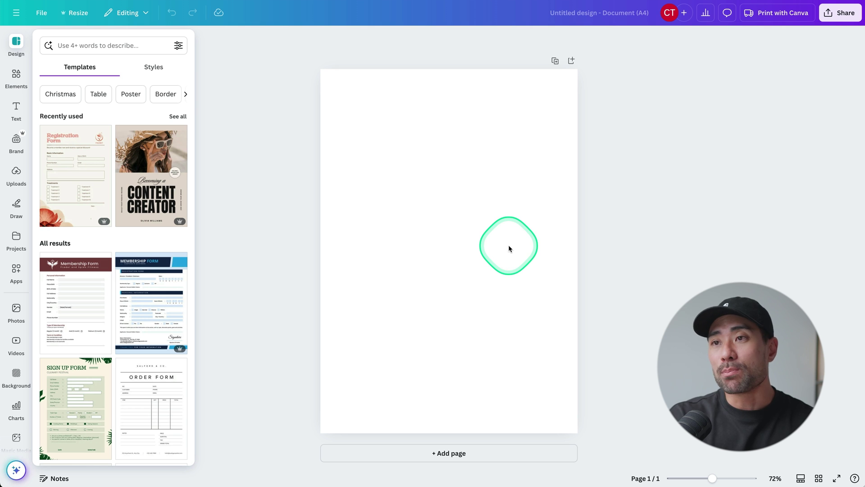
Search the design templates for "form" and browse the available form layouts
click(112, 42)
text(fo)
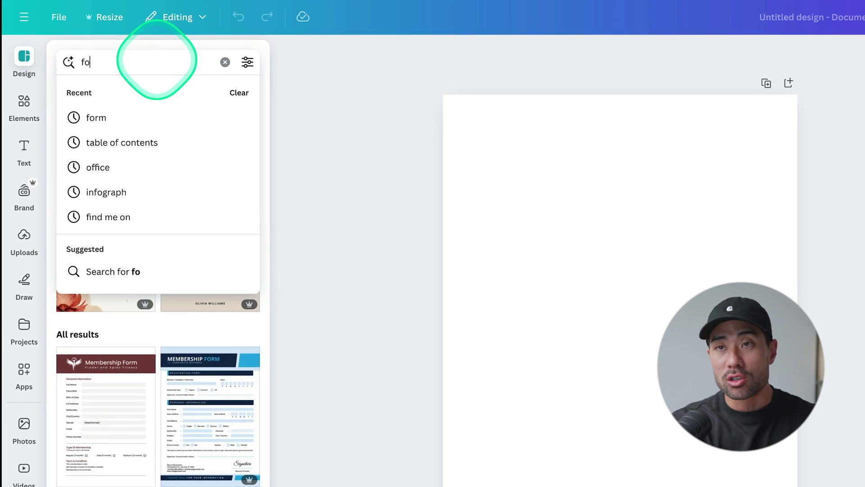
text(rm)
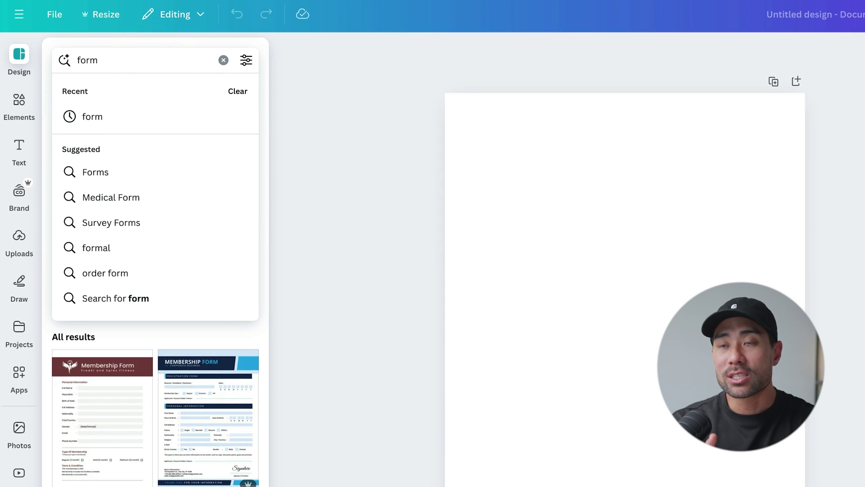
scroll(135, 356, down, 5)
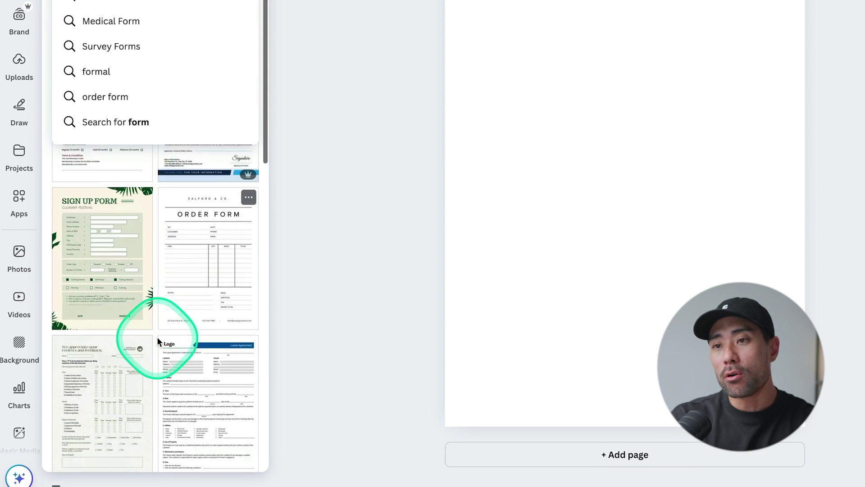
scroll(158, 332, down, 5)
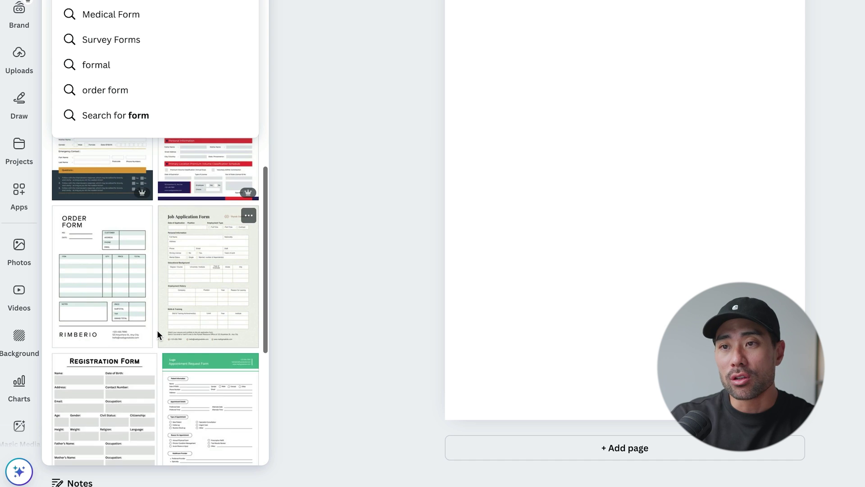
scroll(158, 334, down, 10)
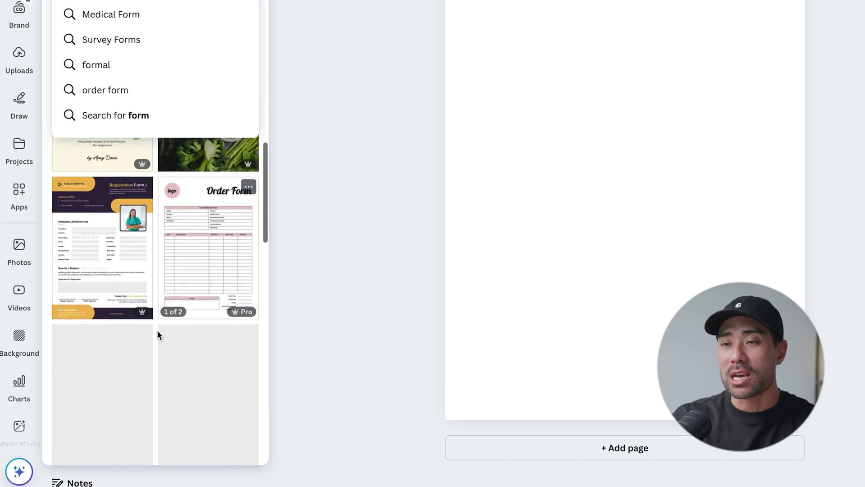
scroll(157, 333, down, 3)
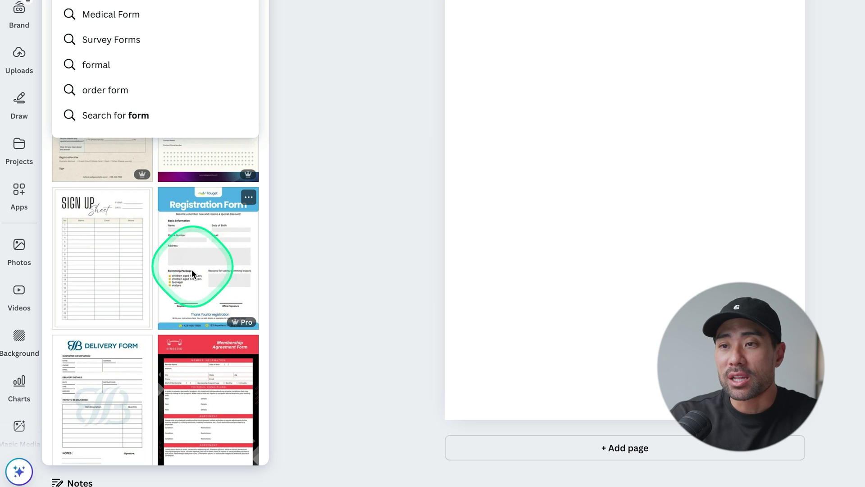
Examine the registration form's blank input boxes for name, phone number and address, and the space under "How did you hear about us?"
click(212, 271)
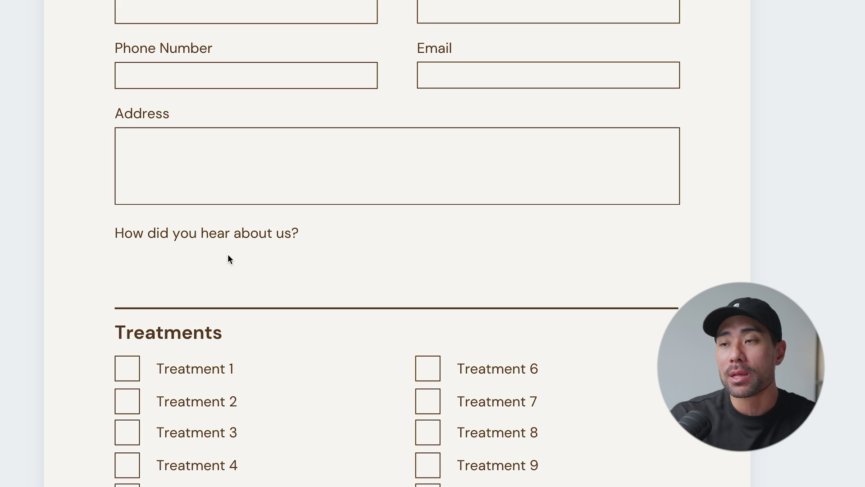
click(191, 267)
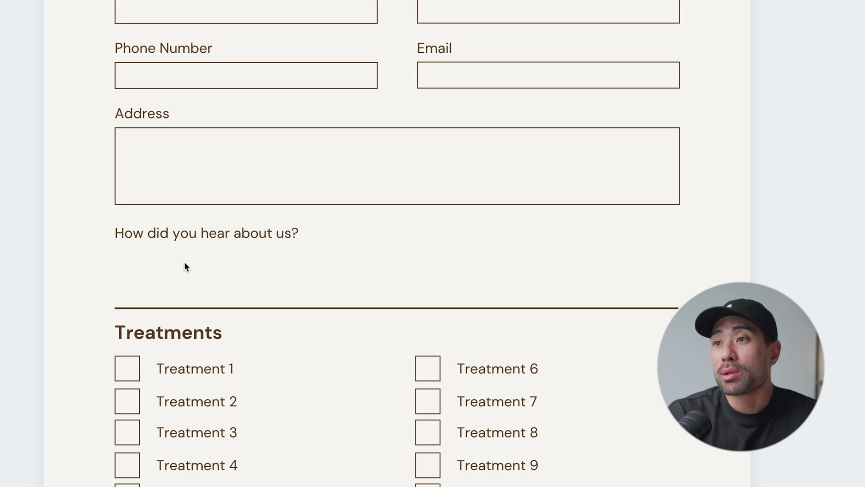
scroll(223, 145, up, 3)
click(168, 92)
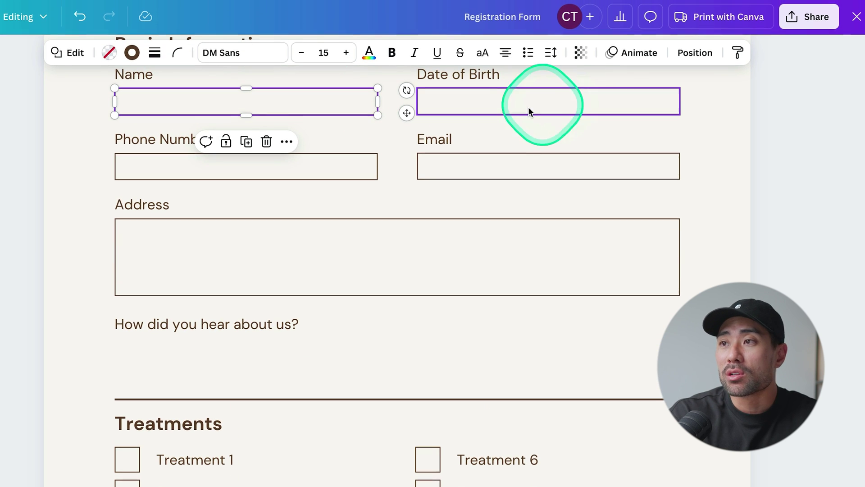
click(360, 159)
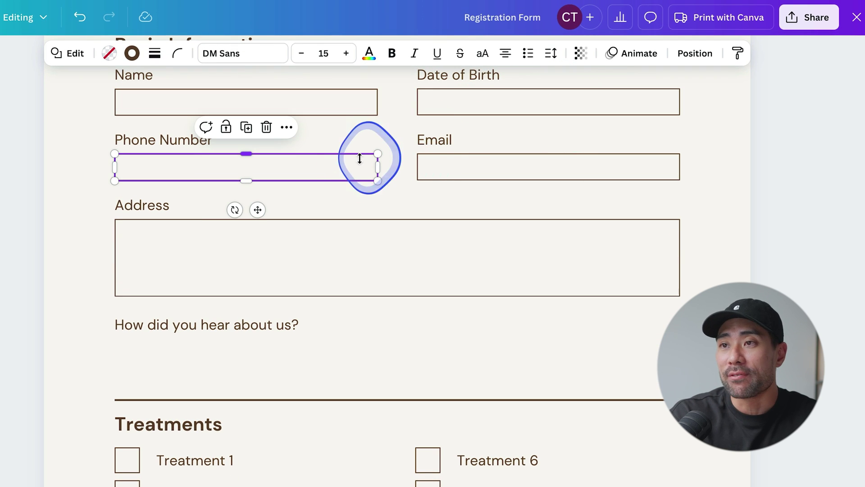
click(402, 251)
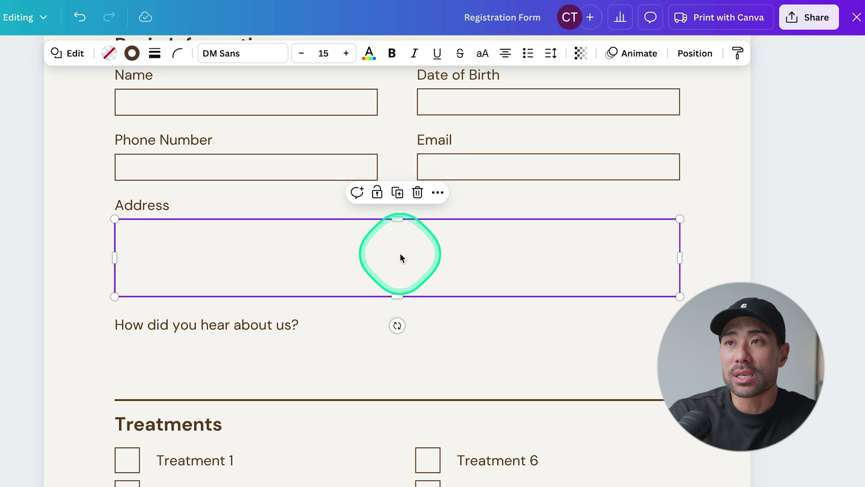
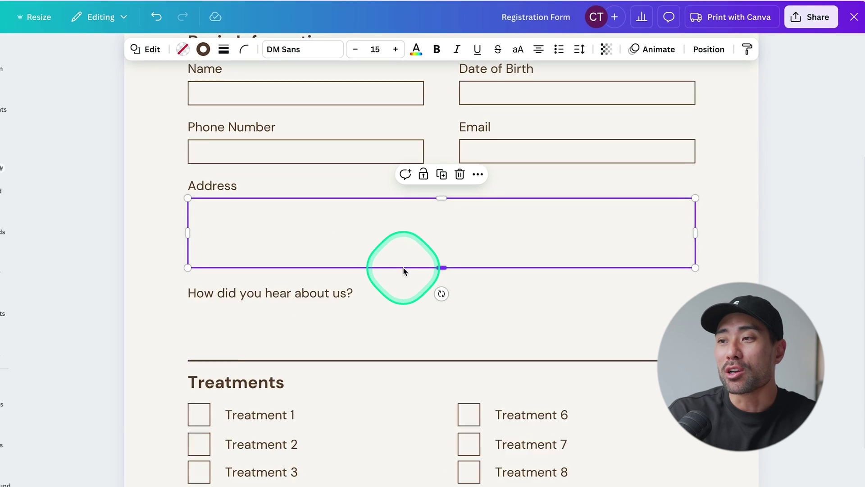
key(ctrl+alt+0)
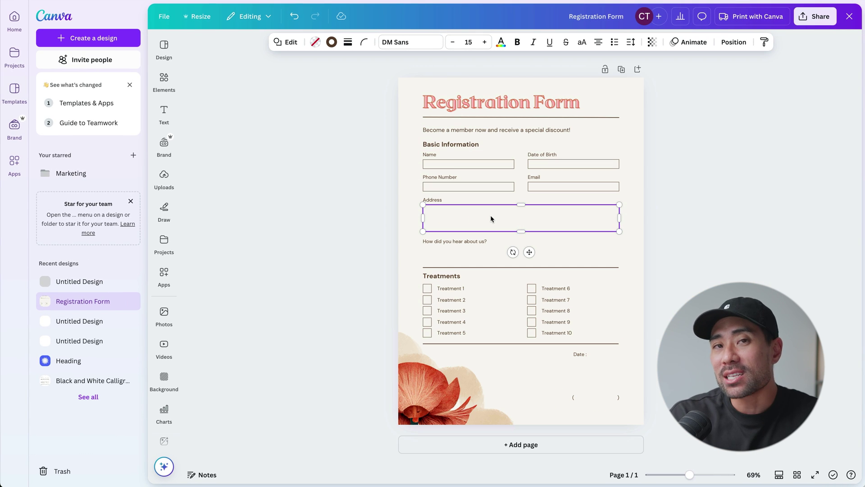
click(701, 231)
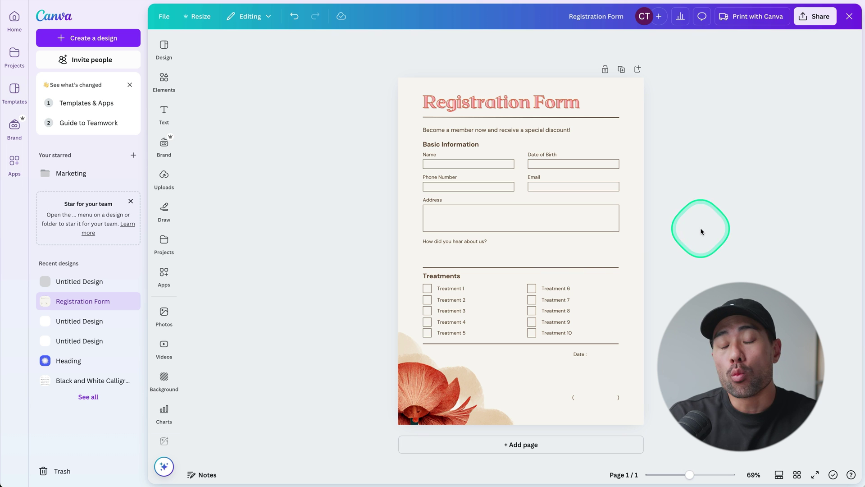
Download the Registration Form design with the PDF Standard file type
click(815, 17)
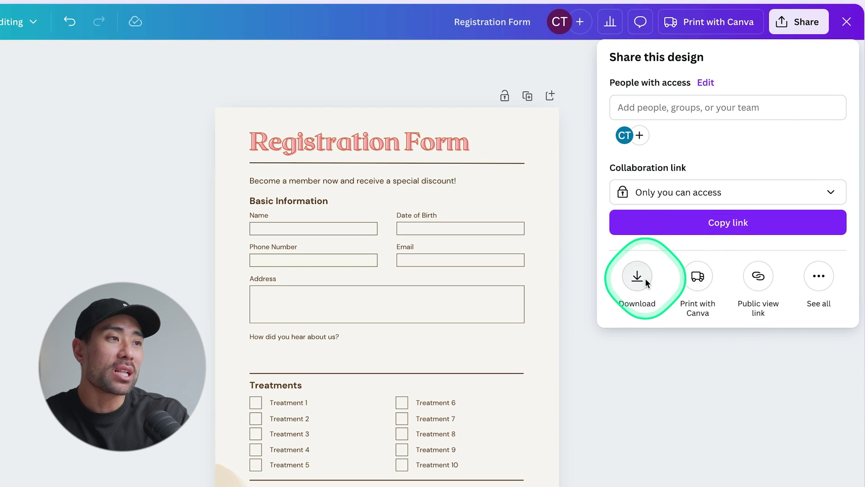
click(646, 278)
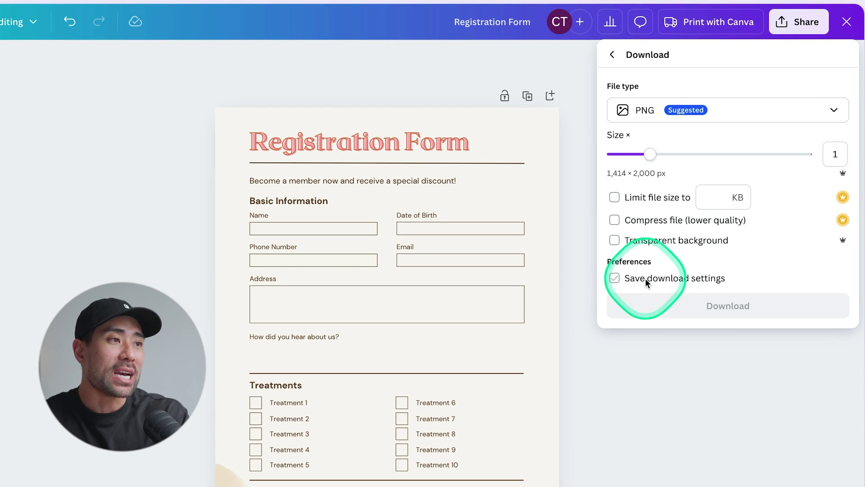
click(721, 110)
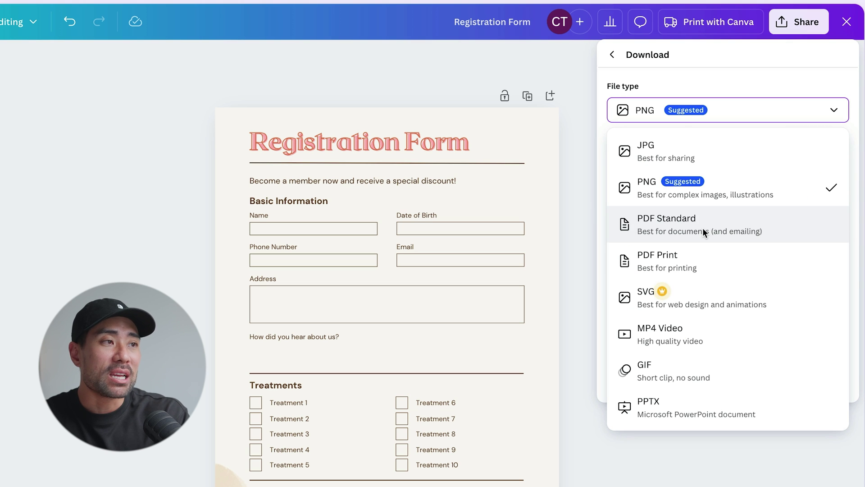
click(702, 228)
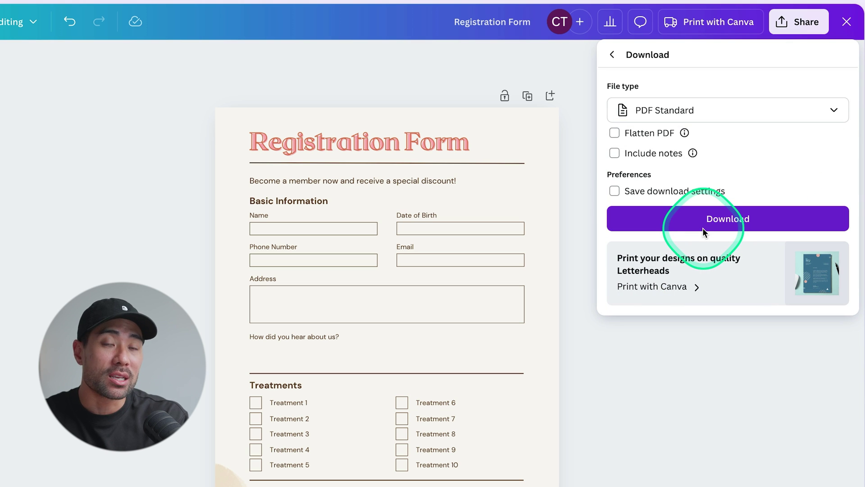
click(703, 222)
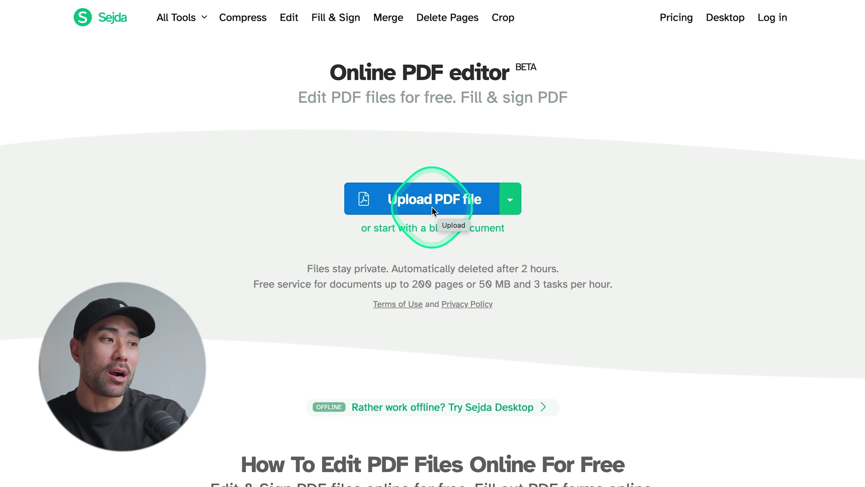
Upload Registration Form.pdf from the Form folder to the Sejda online PDF editor
click(432, 207)
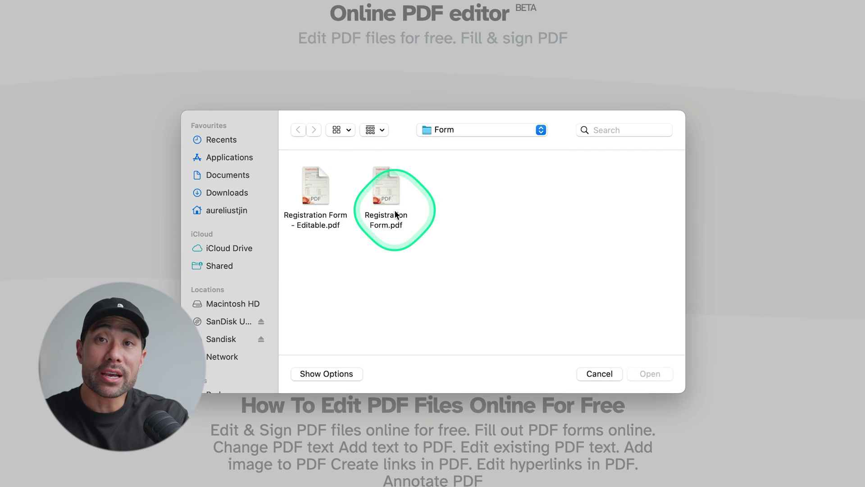
click(388, 187)
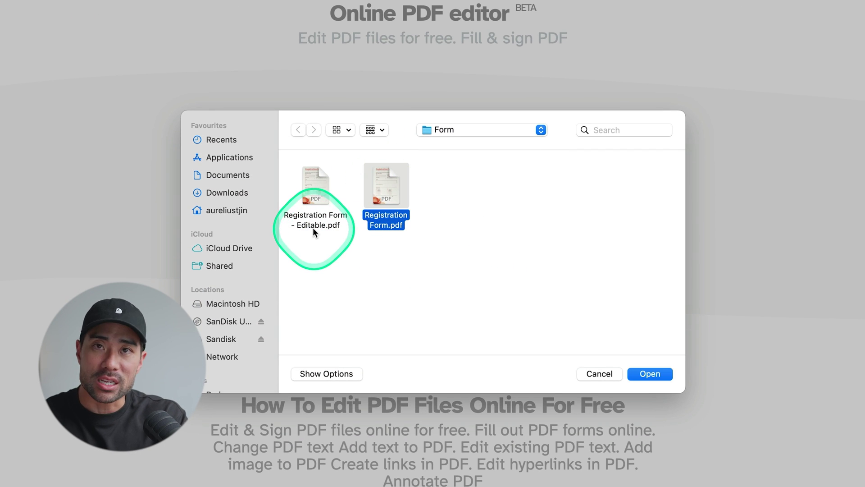
click(645, 374)
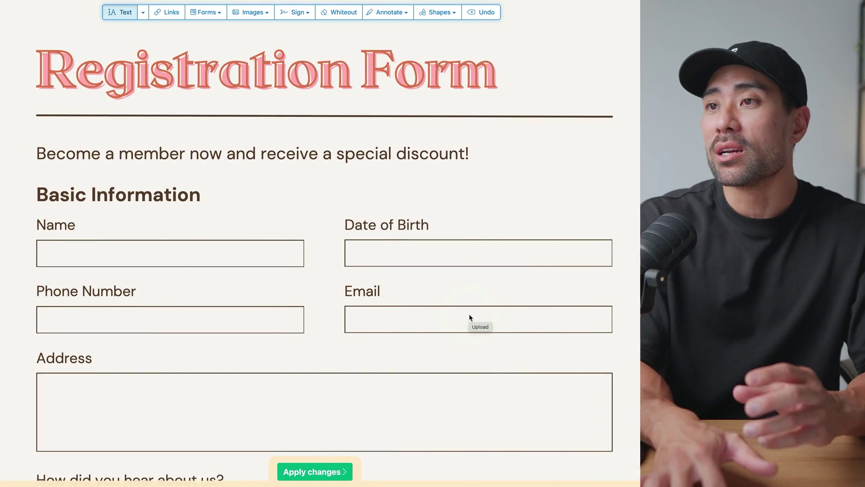
Open the "Registration Form" title for text editing, select all of its text and leave the editing
scroll(469, 317, up, 3)
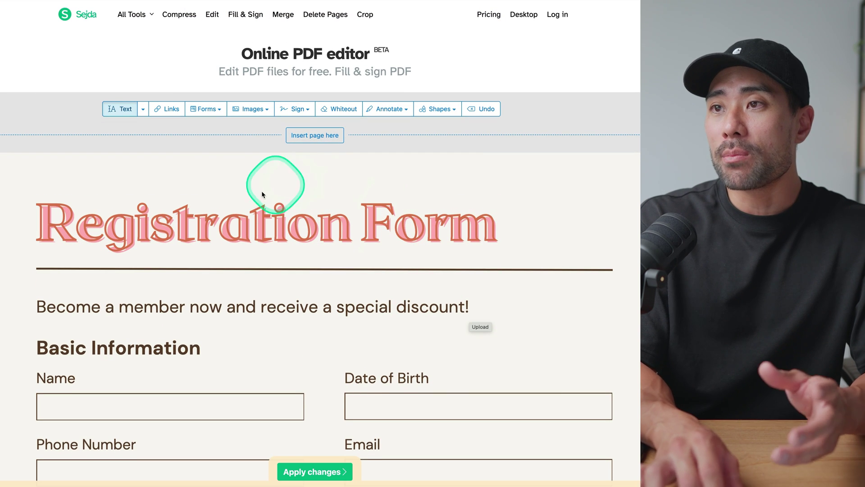
click(362, 230)
key(ctrl+a)
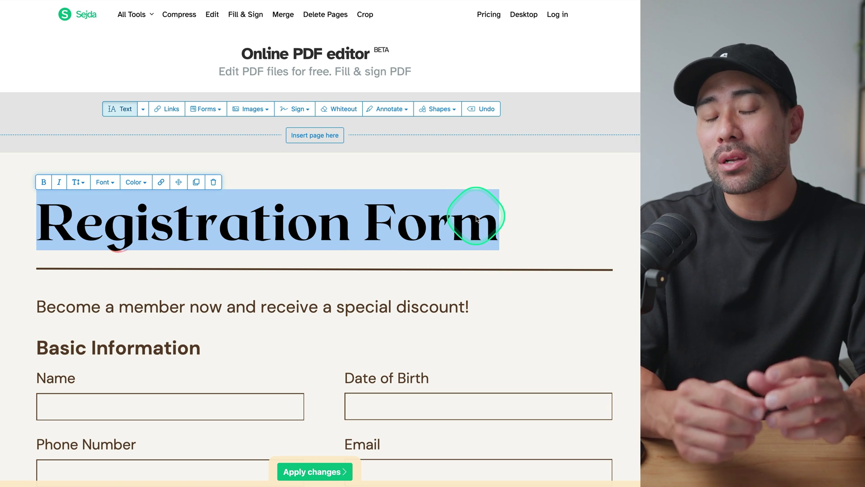
click(596, 180)
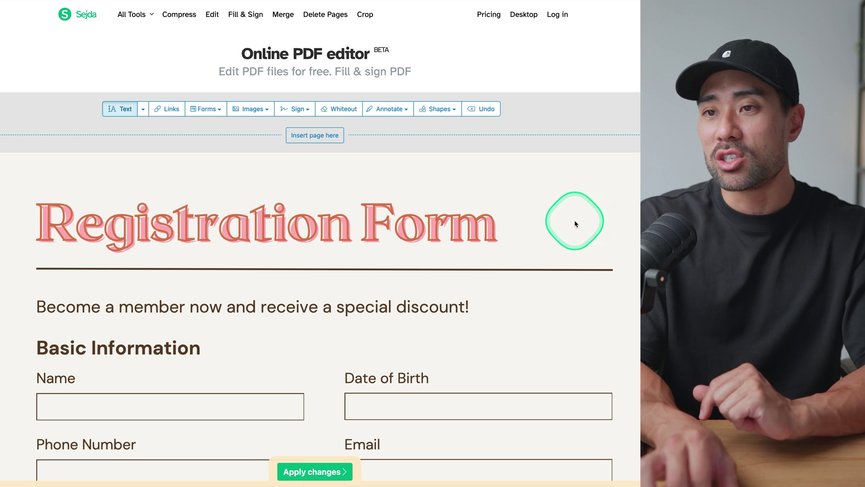
Add a single-line text form field inside the Name box under Basic Information
scroll(575, 224, down, 1)
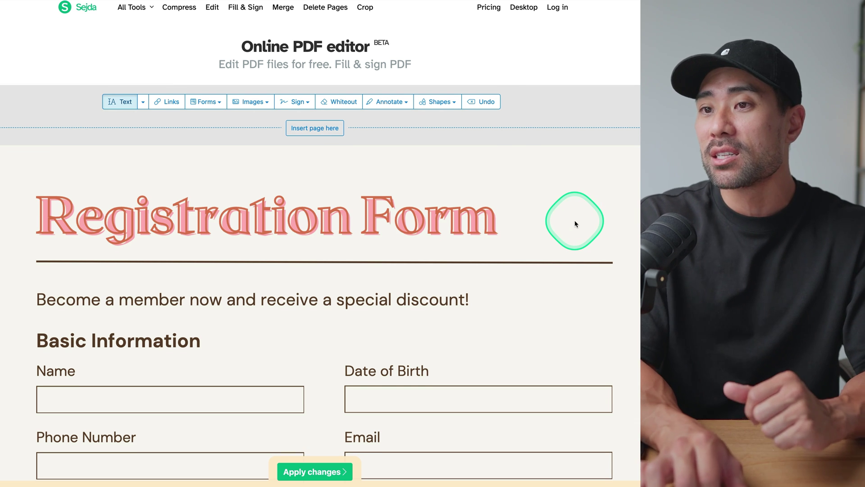
scroll(575, 224, down, 3)
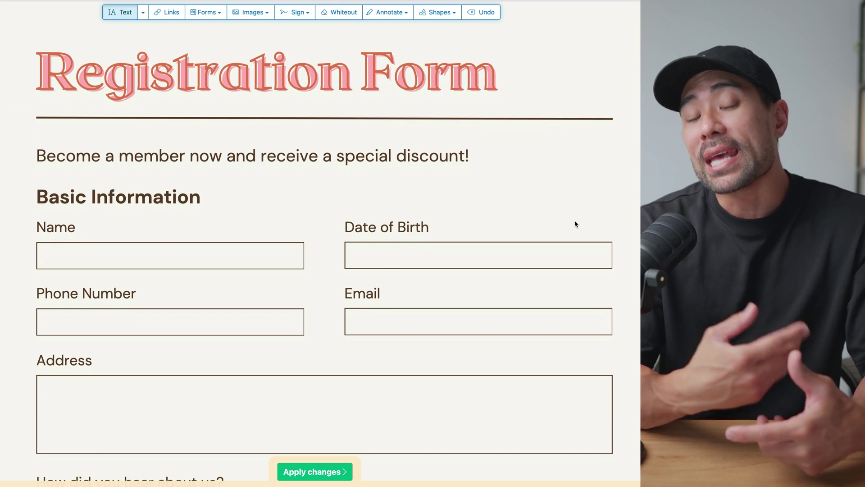
scroll(575, 224, down, 2)
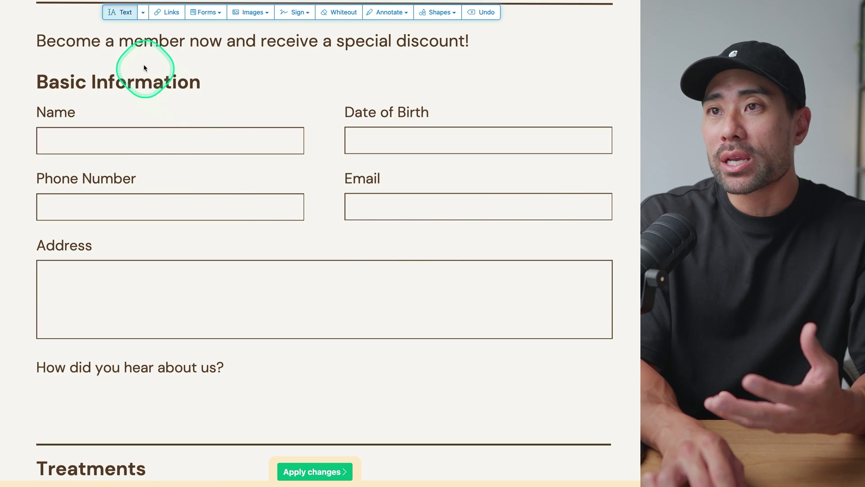
click(205, 12)
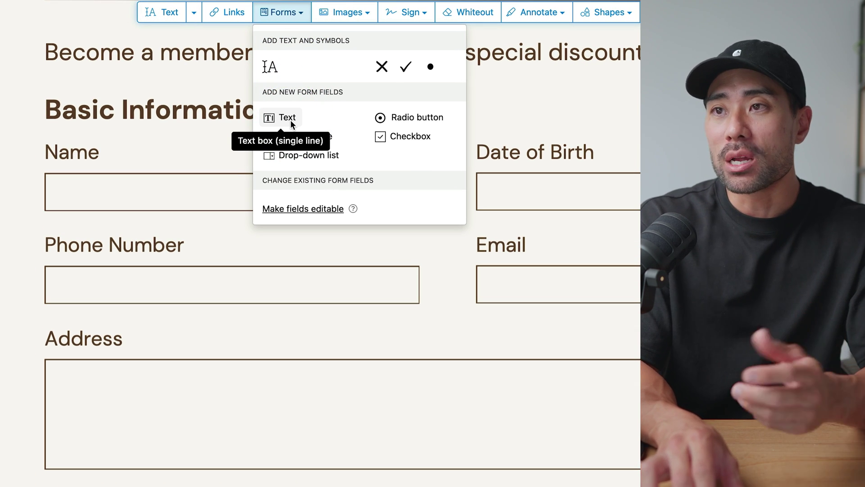
click(290, 121)
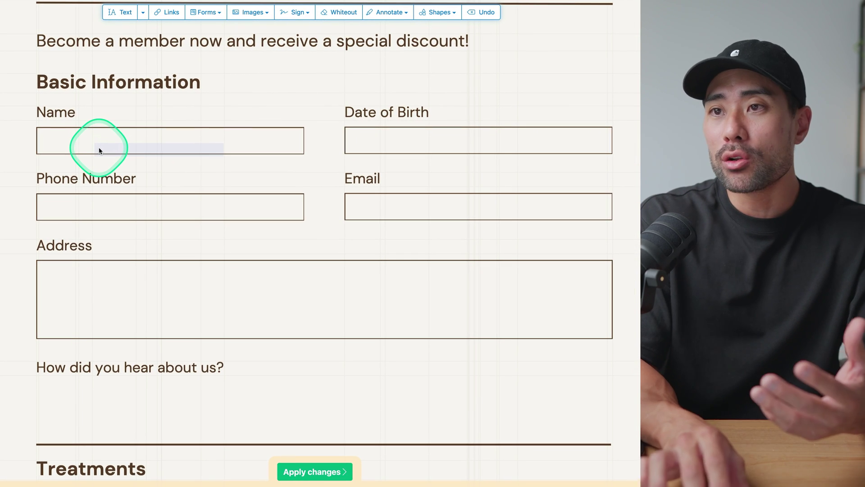
click(47, 137)
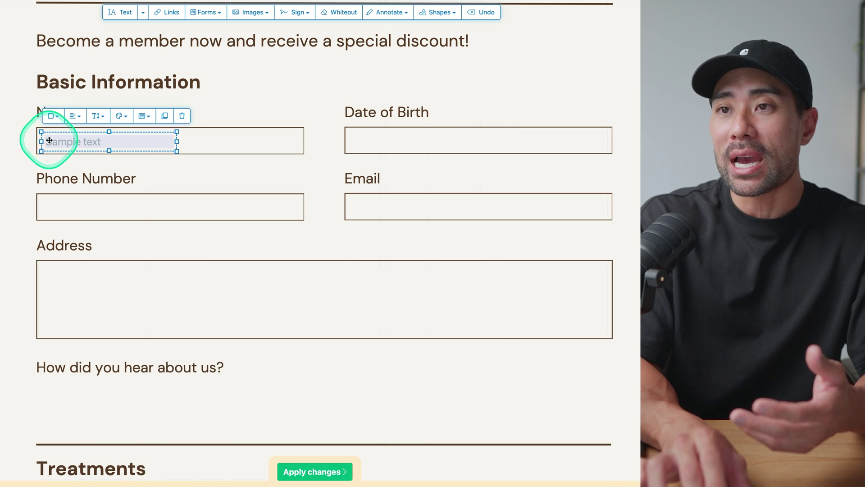
Set the font size of the Name text field to 10
click(100, 118)
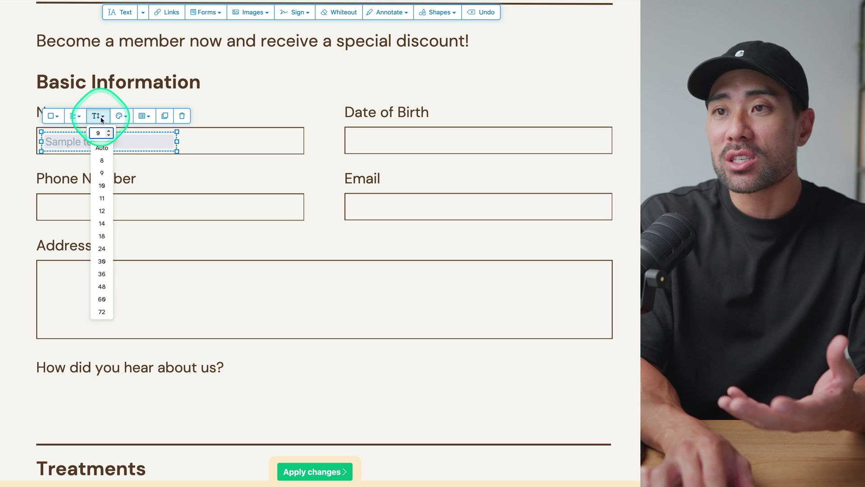
click(102, 210)
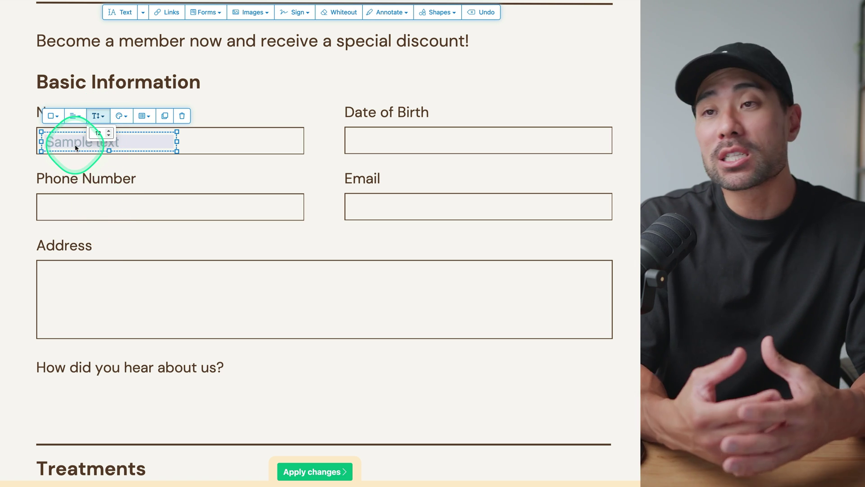
click(109, 136)
click(110, 136)
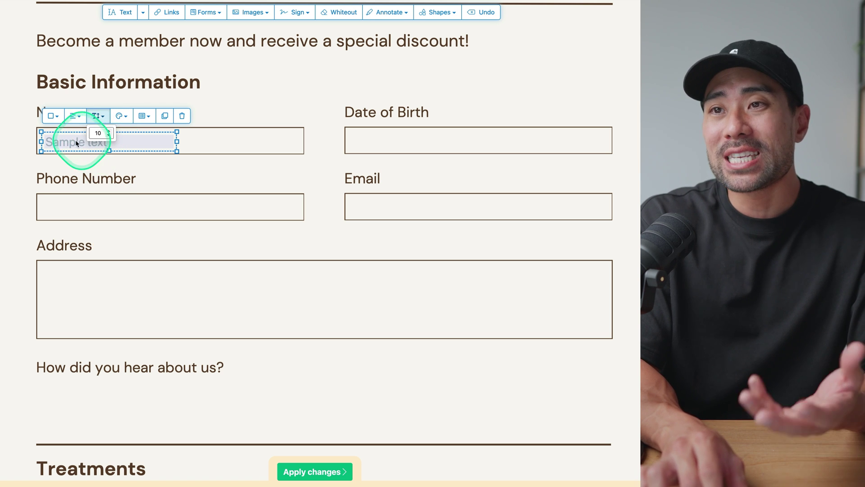
click(77, 118)
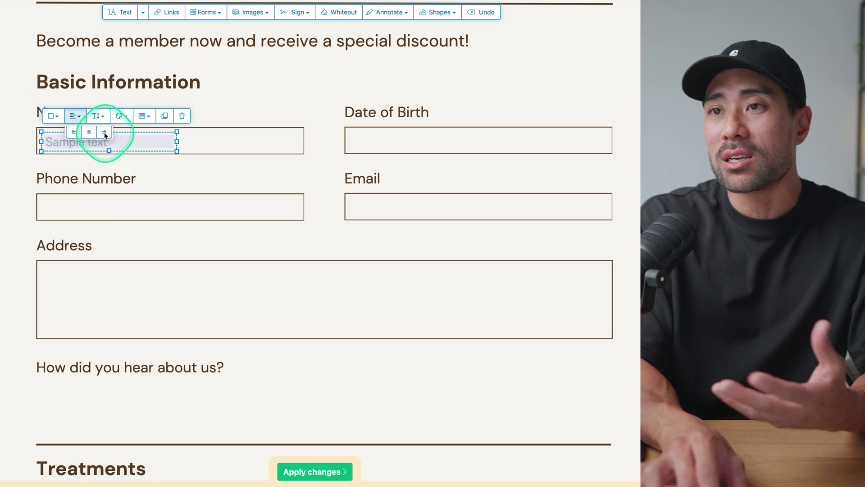
click(126, 116)
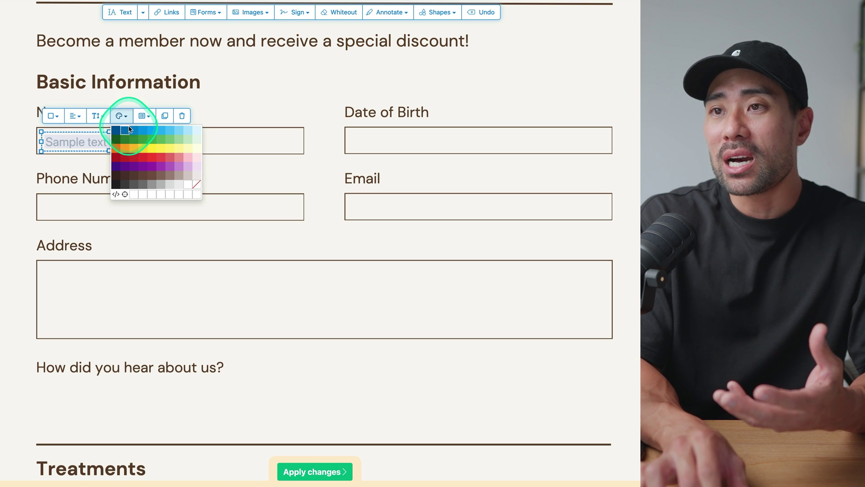
click(147, 117)
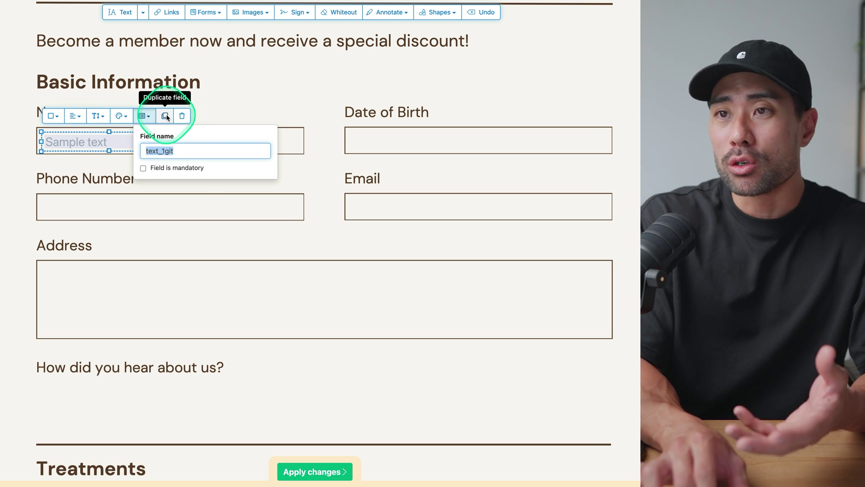
click(216, 19)
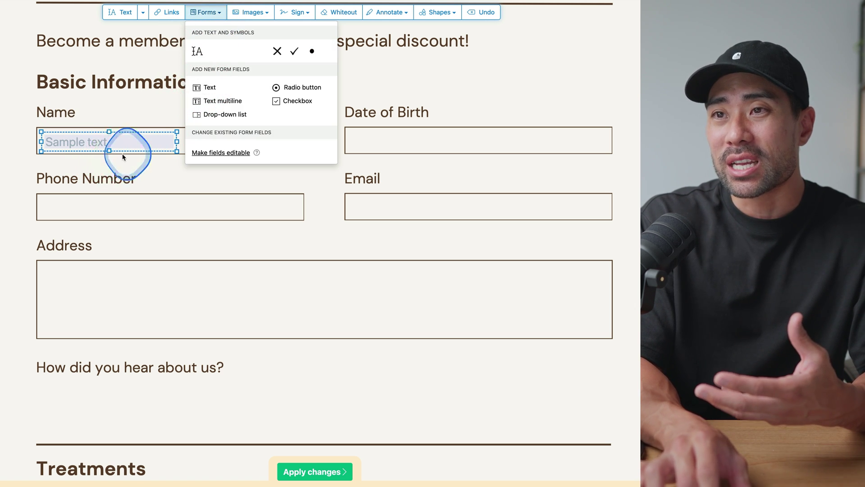
Widen the Name text field so that it spans nearly the full width of its box
click(121, 144)
click(192, 145)
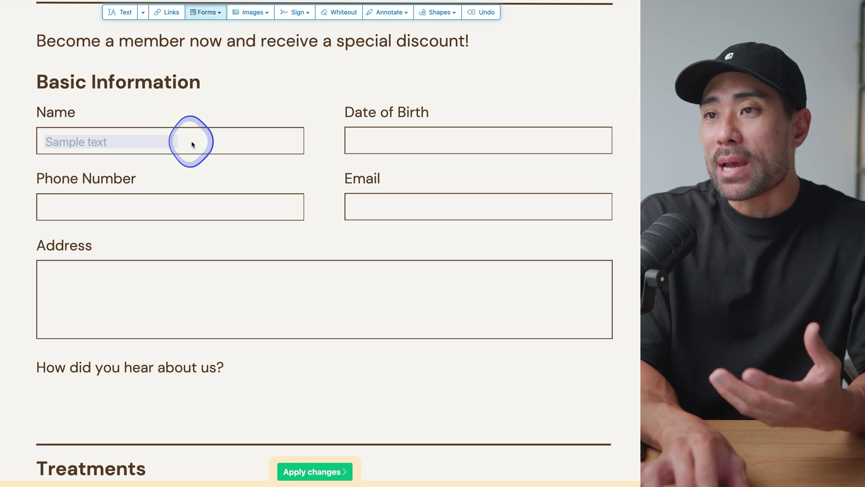
click(265, 144)
drag(266, 143, 296, 141)
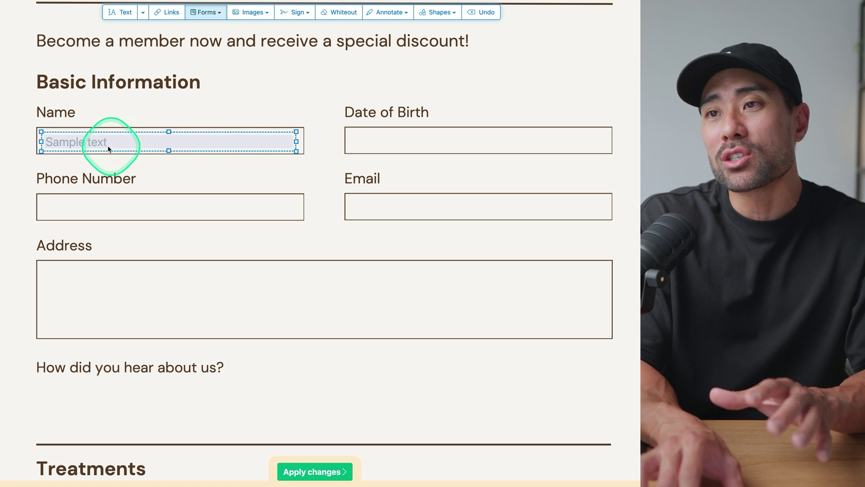
Duplicate the Name text field, place the copy inside the Date of Birth box and deselect it
click(192, 142)
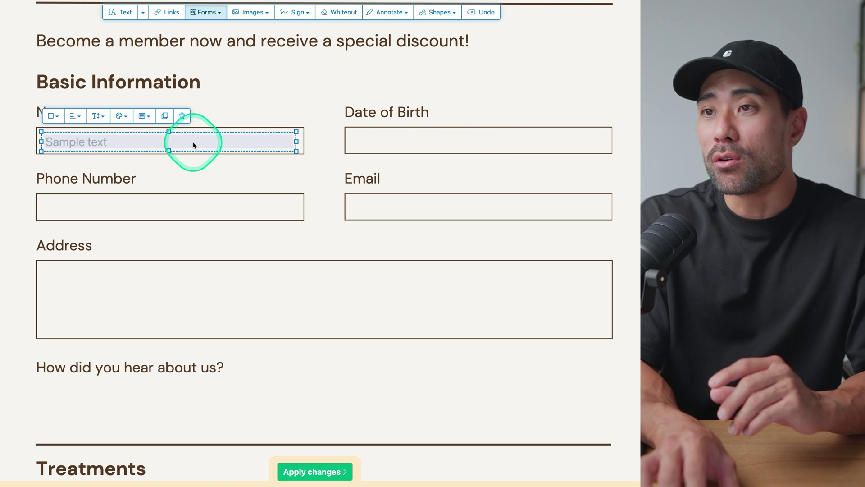
click(165, 119)
click(356, 141)
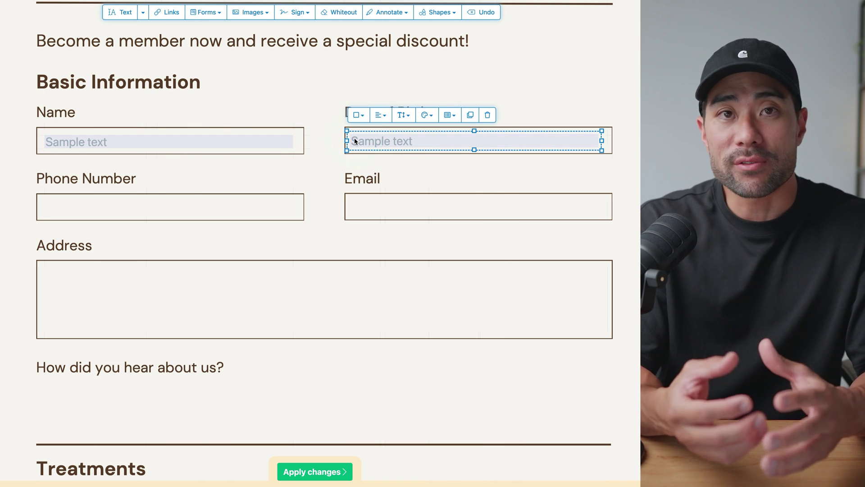
click(305, 182)
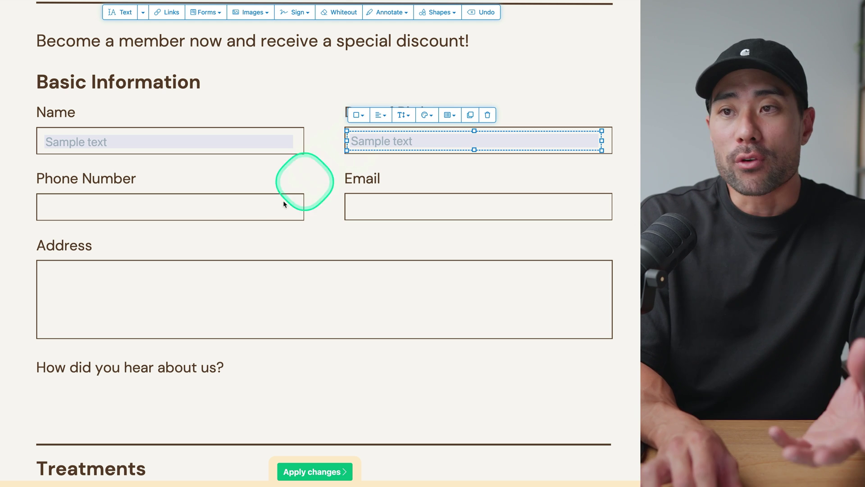
click(96, 293)
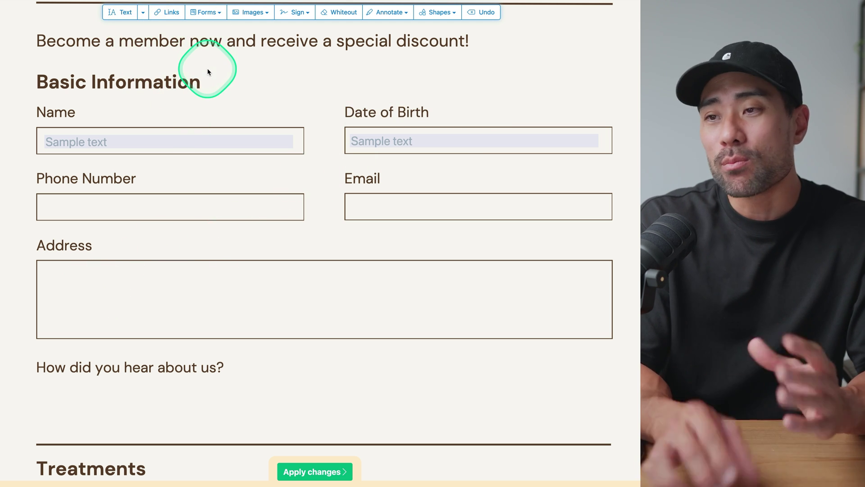
Add a multiline text form field inside the Address box and widen it across nearly the full width of the box
click(218, 16)
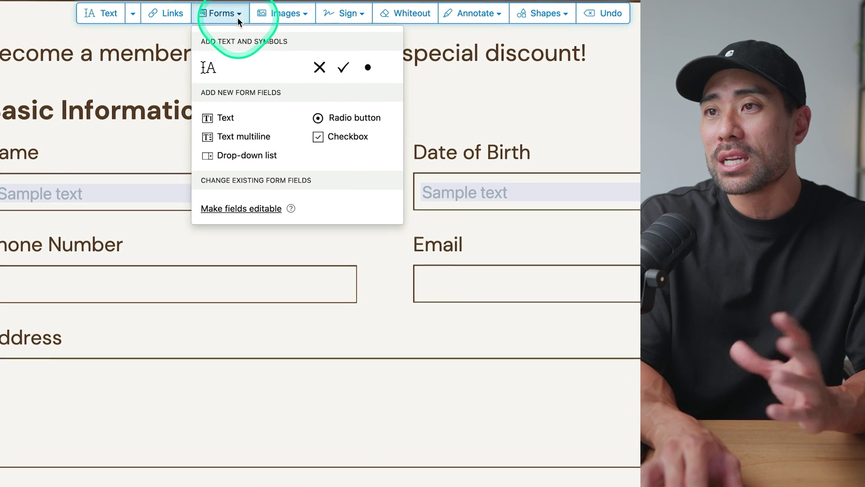
click(249, 141)
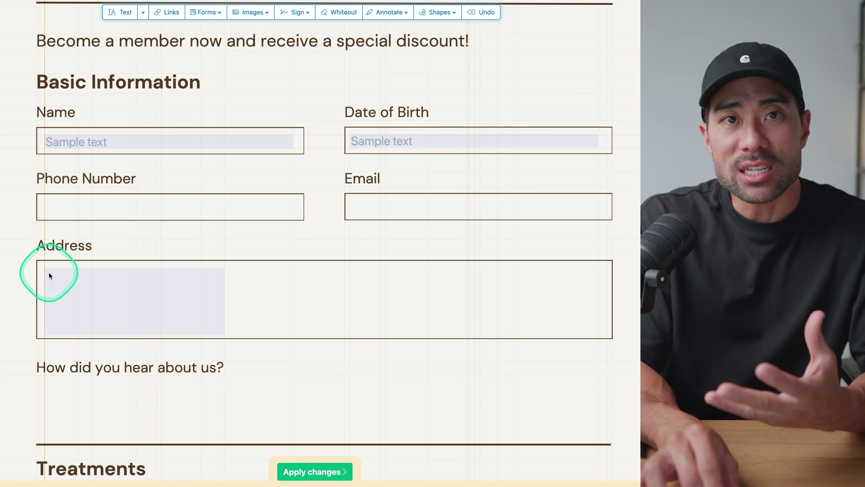
click(49, 273)
drag(227, 302, 592, 300)
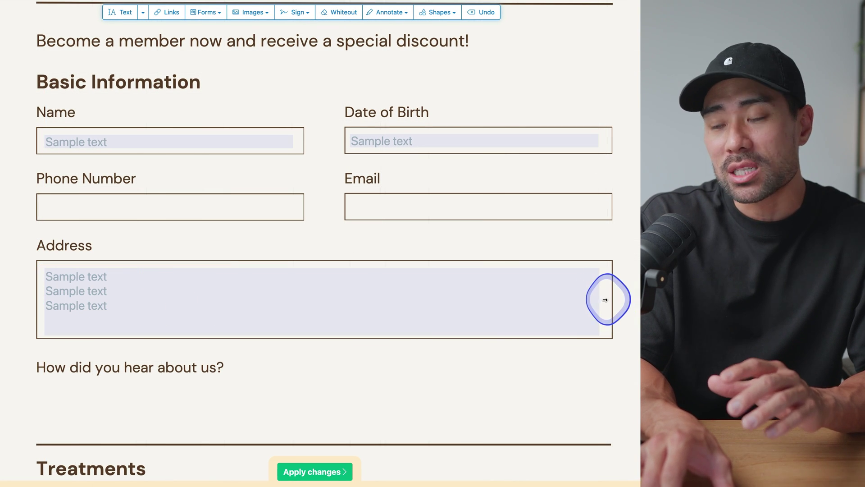
click(607, 302)
click(141, 291)
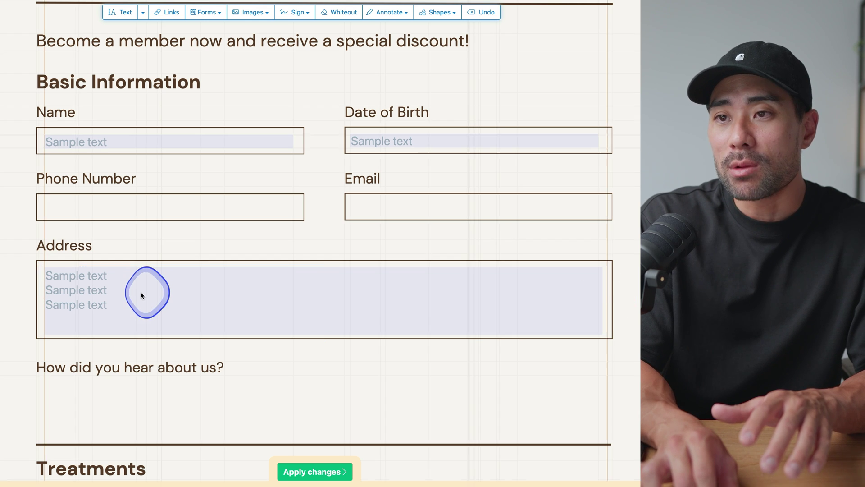
scroll(141, 294, down, 1)
click(120, 242)
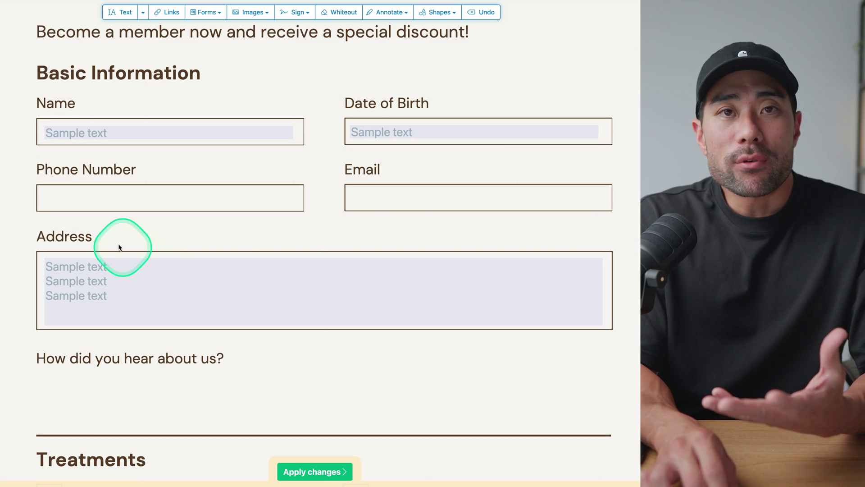
Add a drop-down list form field directly below the question "How did you hear about us?"
scroll(343, 215, down, 5)
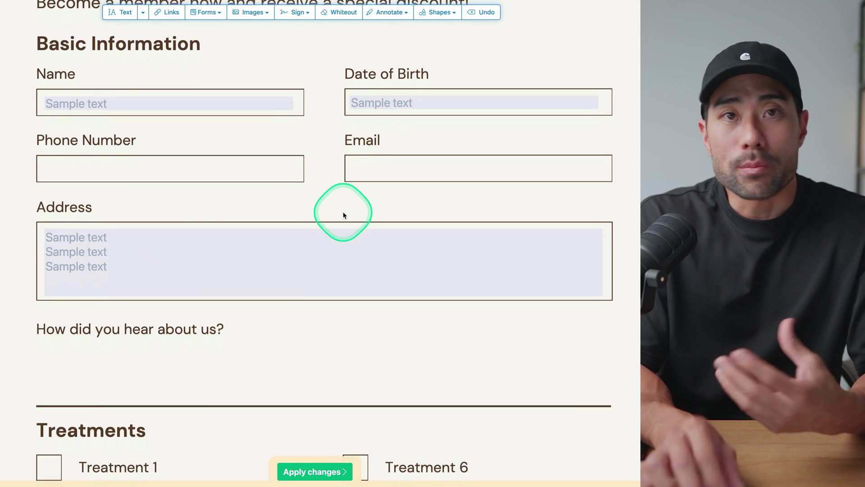
scroll(343, 215, up, 1)
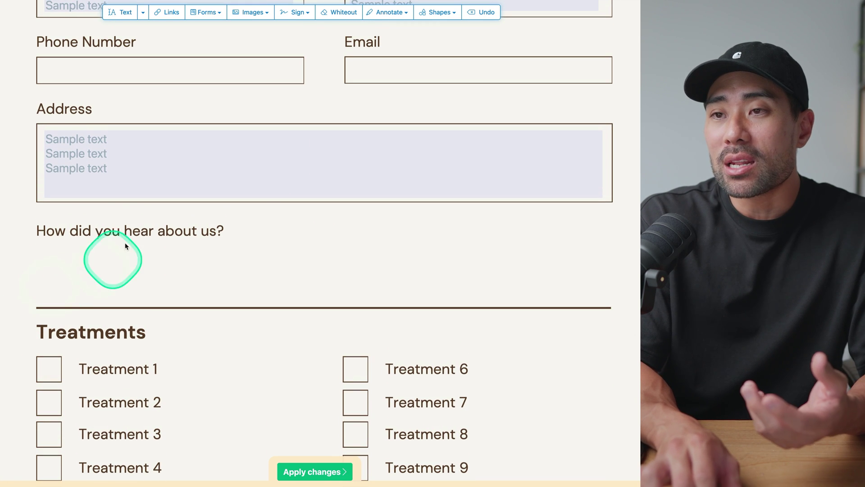
scroll(179, 261, down, 1)
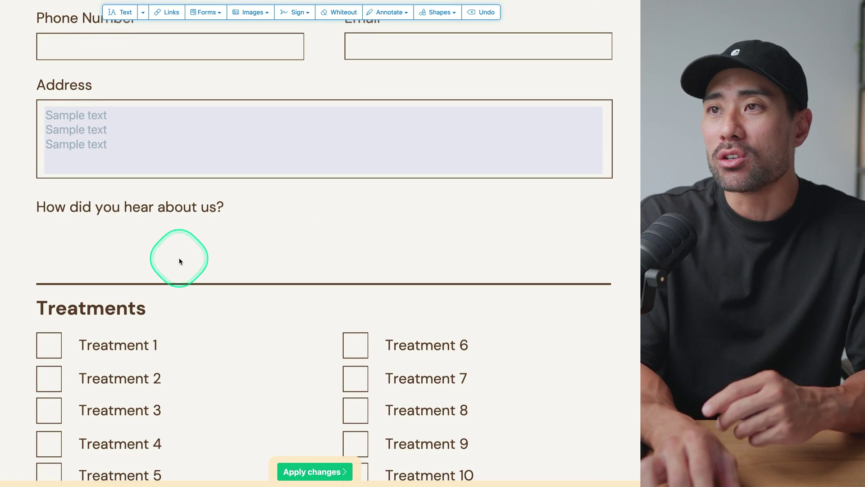
click(221, 13)
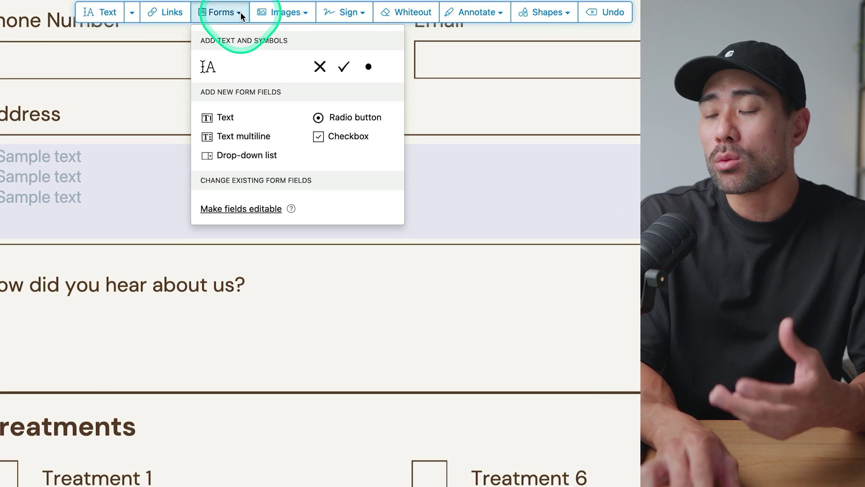
click(274, 158)
click(271, 157)
drag(272, 157, 1, 309)
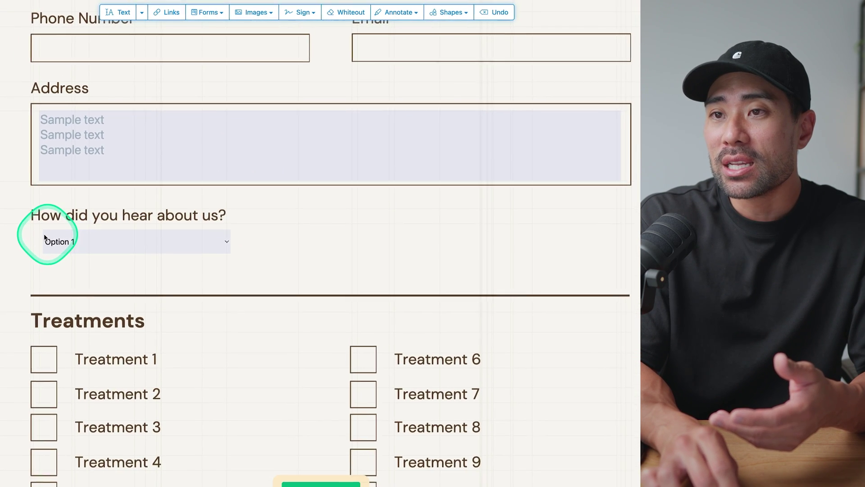
click(46, 234)
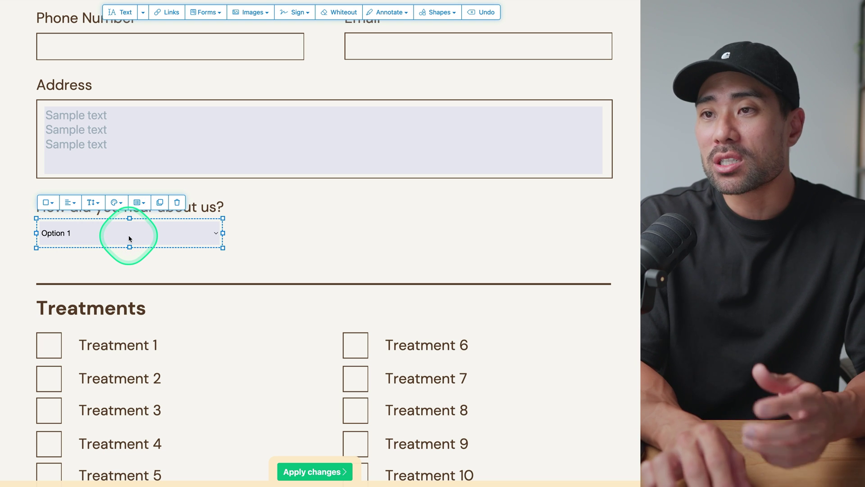
Replace the drop-down list's default options with Instagram, Facebook and Google, one per line
click(143, 207)
drag(141, 272, 166, 273)
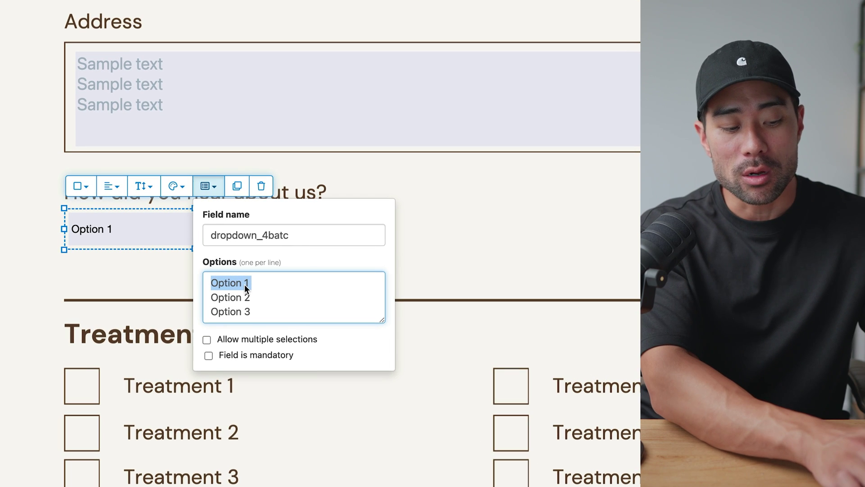
key(BackSpace)
text(Instagram Fac)
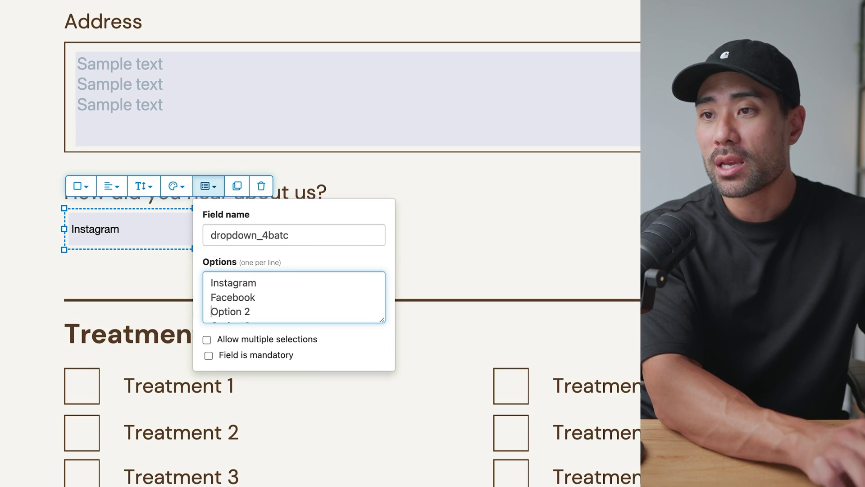
text(e)
key(shift+Down)
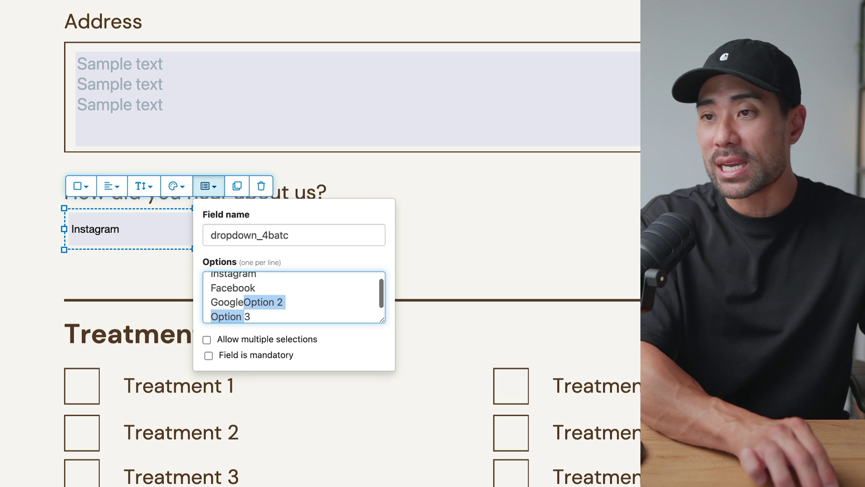
key(BackSpace)
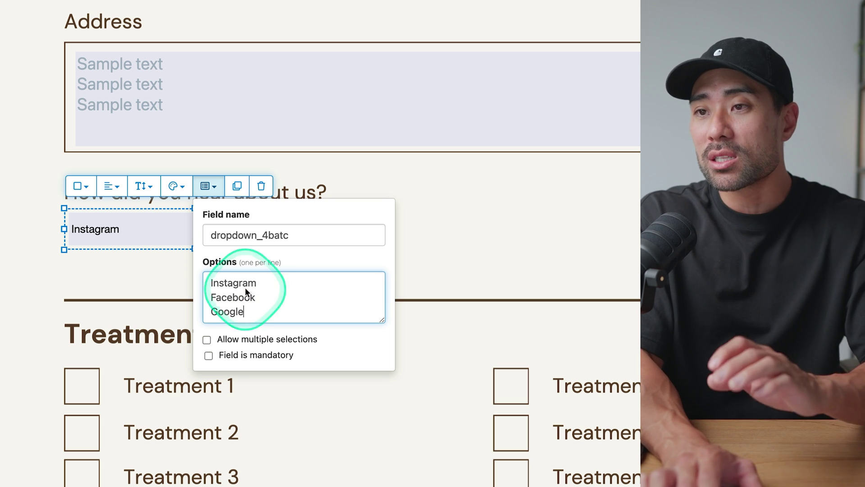
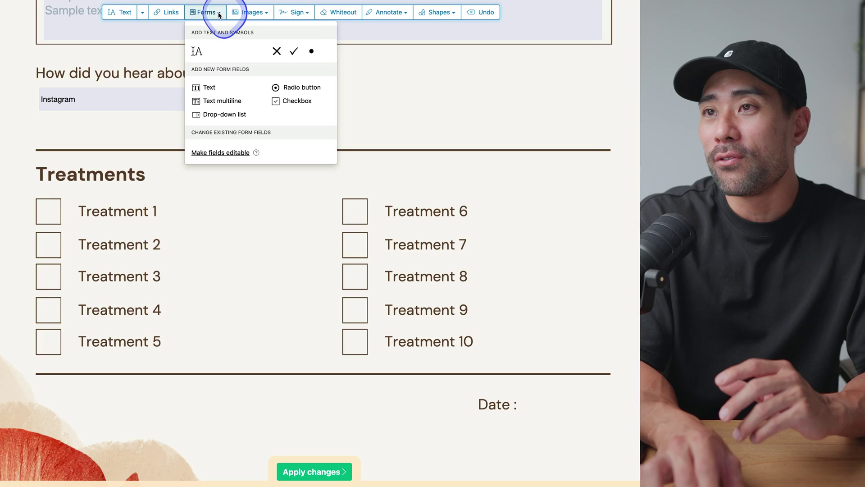
Try adding a checkbox form field and fitting it inside the Treatment 1 box
click(289, 100)
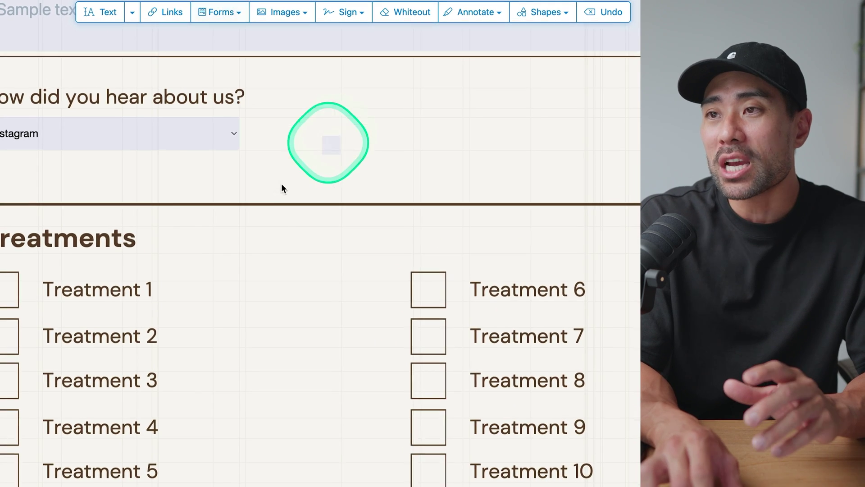
drag(332, 145, 46, 211)
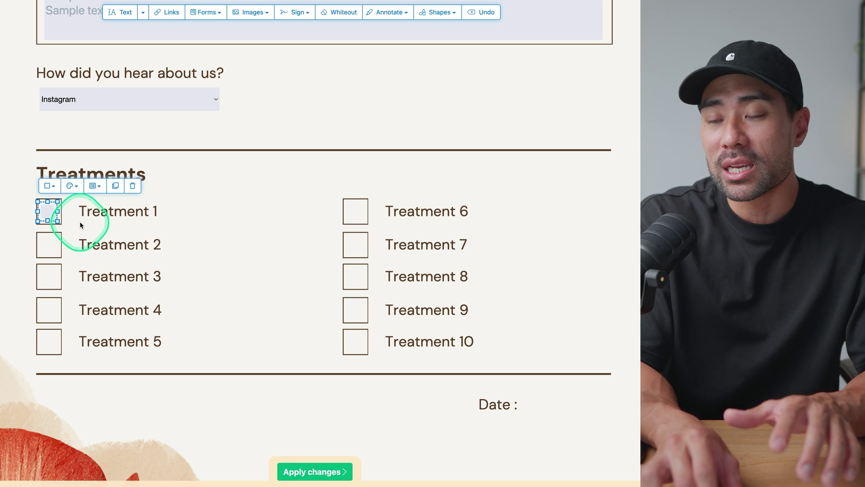
click(66, 223)
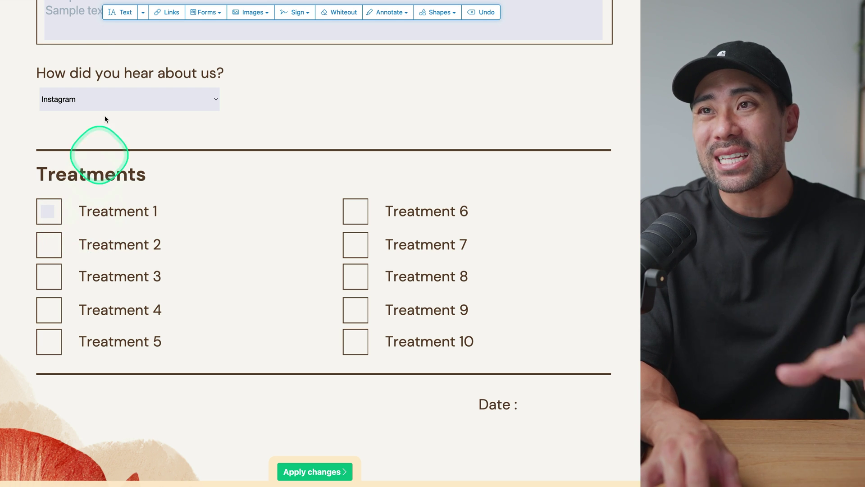
click(51, 215)
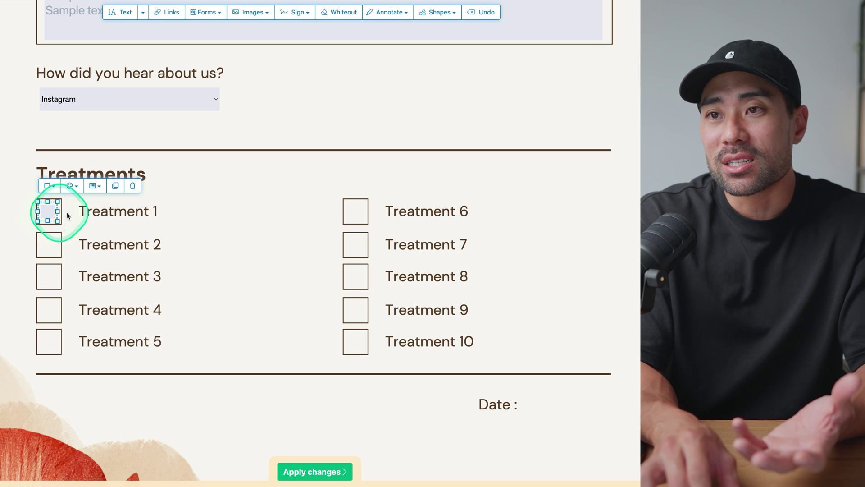
click(83, 223)
click(47, 218)
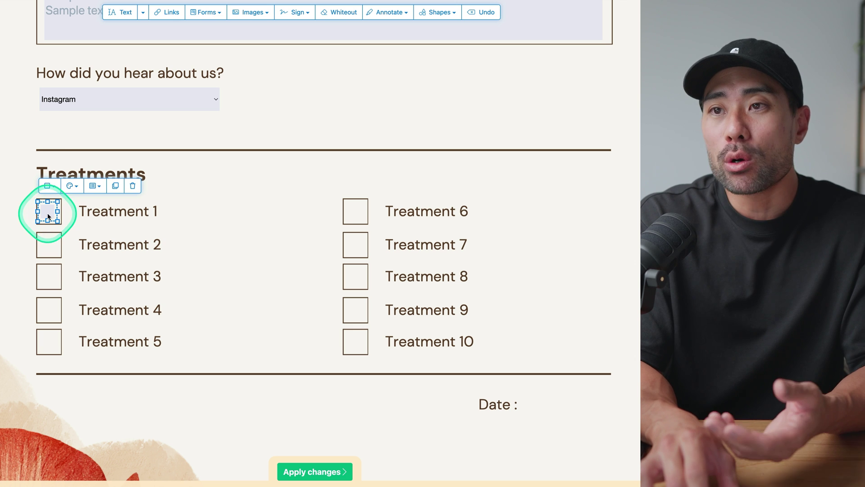
Try a red border on the checkbox field in the Treatment 1 box and deselect it
click(49, 185)
click(45, 228)
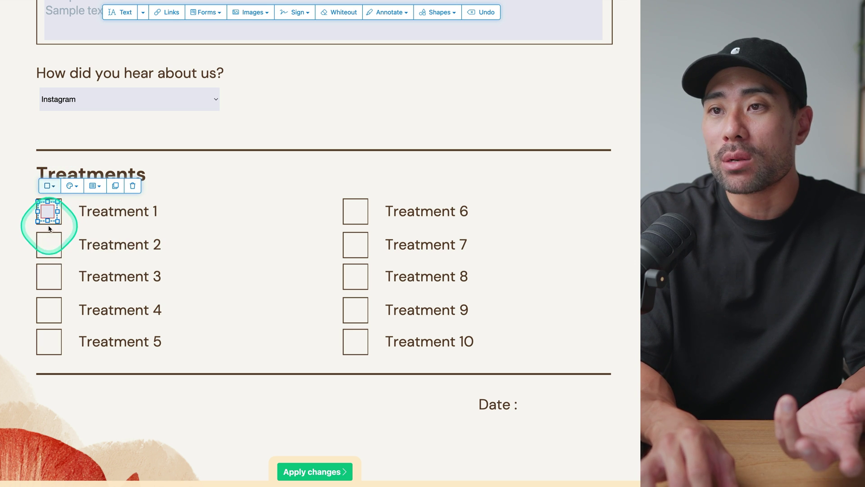
click(113, 295)
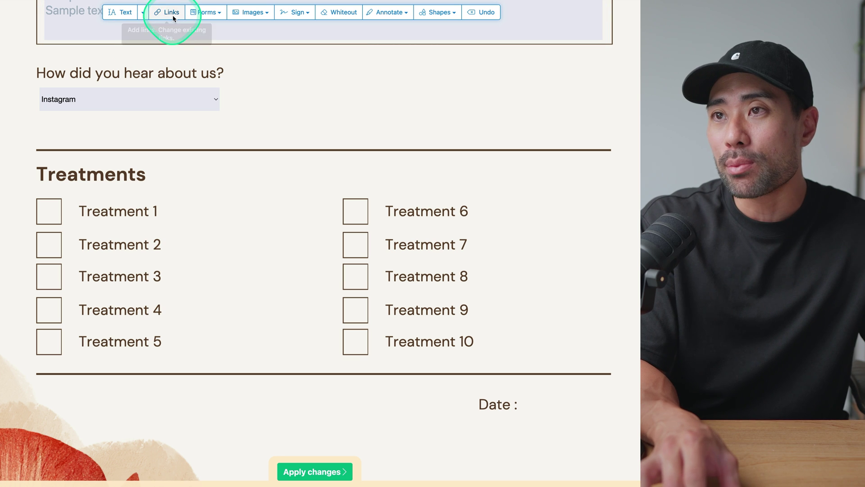
Add a new checkbox form field inside the Treatment 1 box and place a duplicate of it in the Treatment 2 box
click(209, 16)
click(284, 99)
click(48, 213)
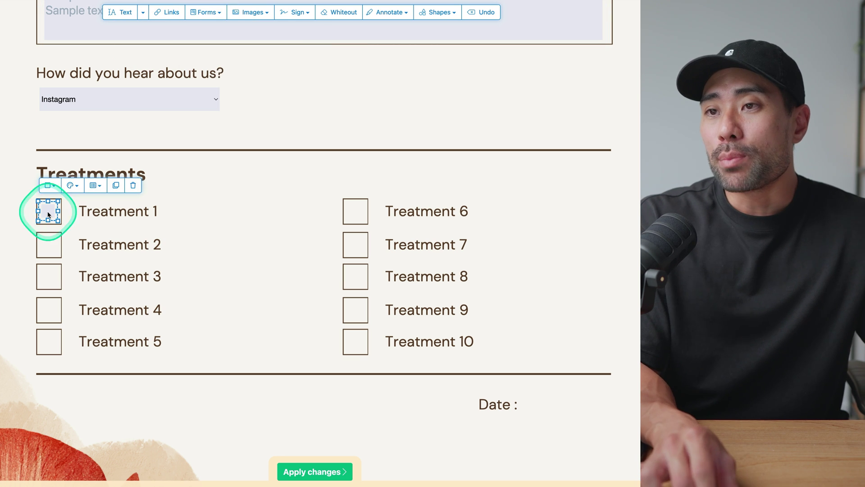
click(116, 187)
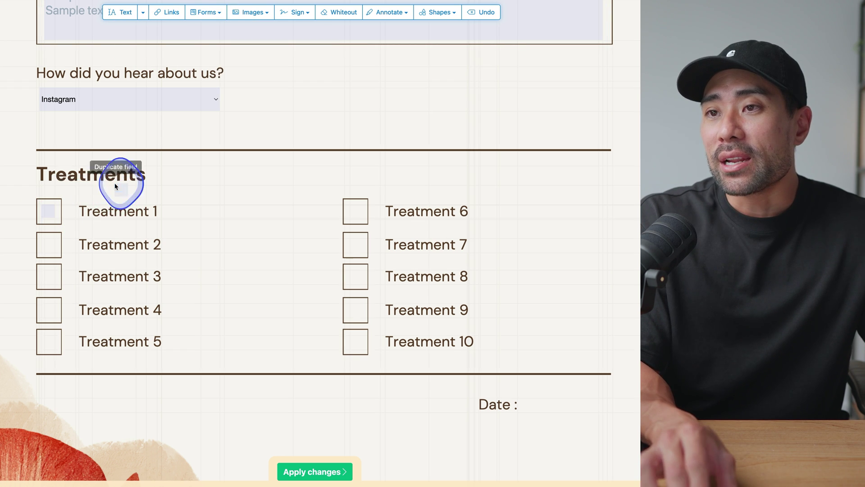
click(47, 247)
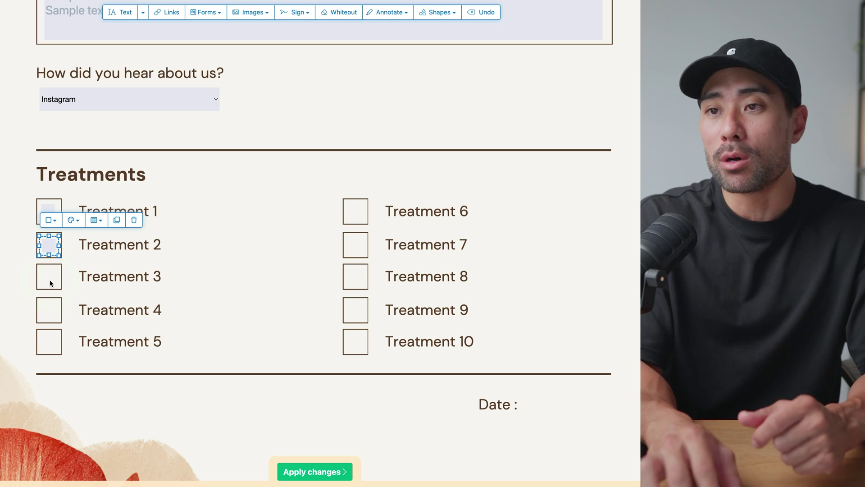
Review the form fields placed so far, from the Basic Information boxes down to the Treatments checkboxes
scroll(321, 390, down, 2)
scroll(321, 391, up, 14)
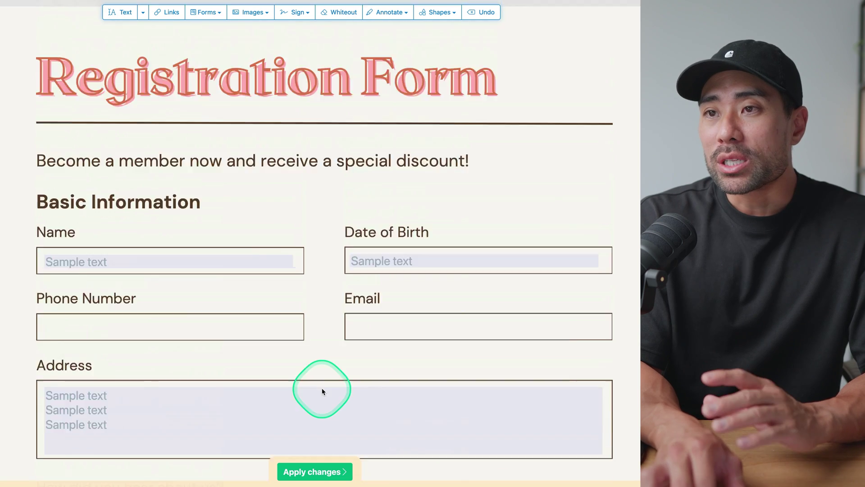
scroll(321, 392, down, 6)
scroll(323, 388, down, 5)
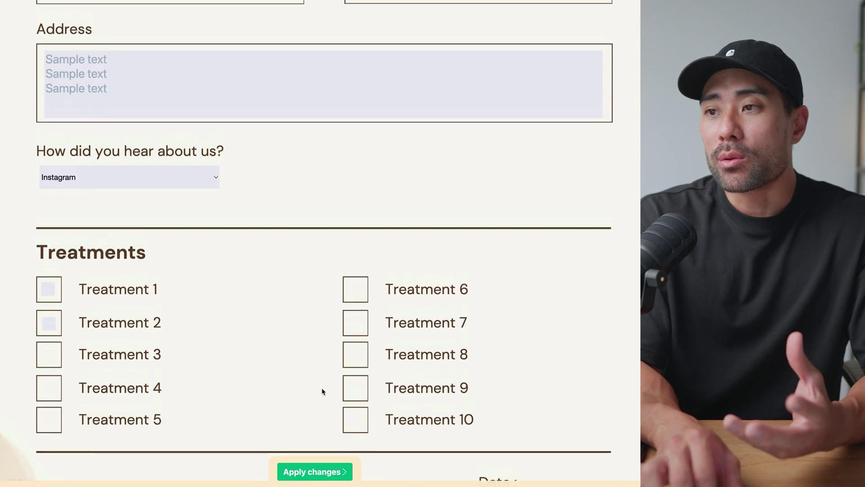
scroll(322, 391, up, 8)
click(322, 389)
Try covering the Date of Birth label with a whiteout rectangle and look at its colour options
scroll(322, 389, up, 2)
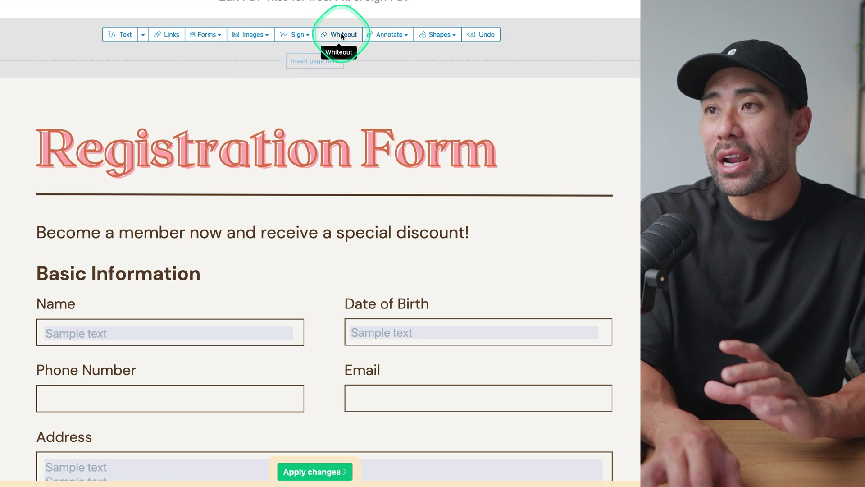
drag(343, 295, 434, 310)
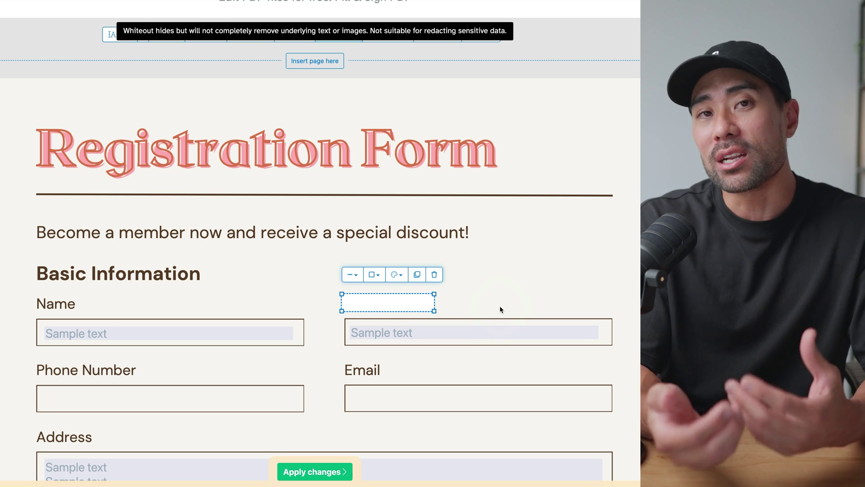
click(406, 305)
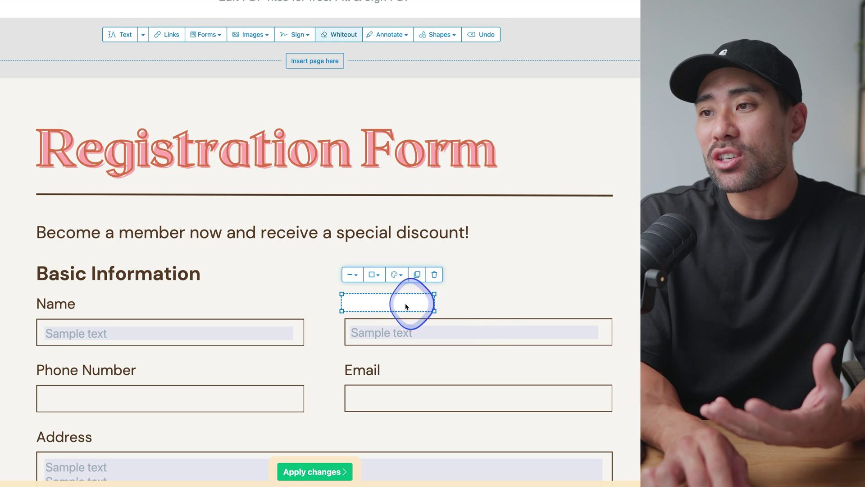
click(397, 274)
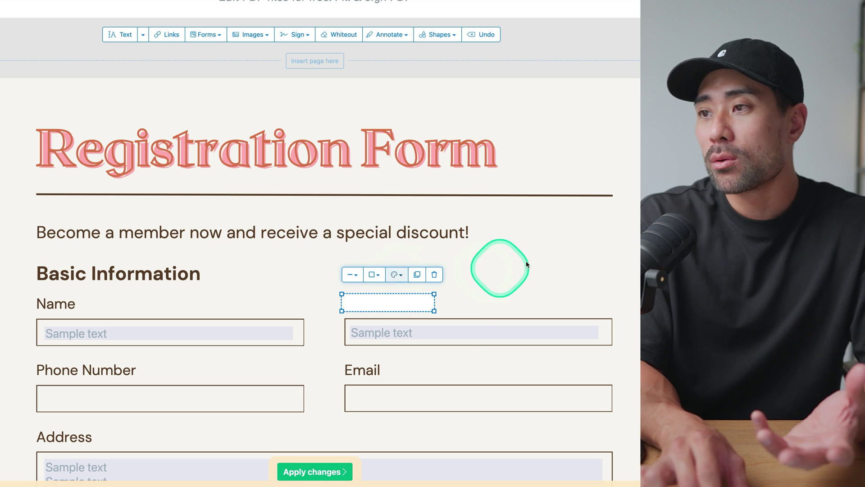
click(535, 271)
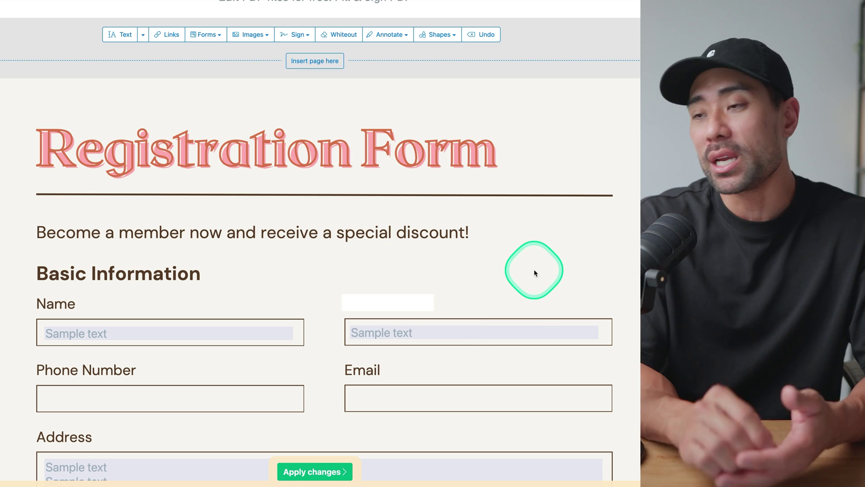
click(520, 232)
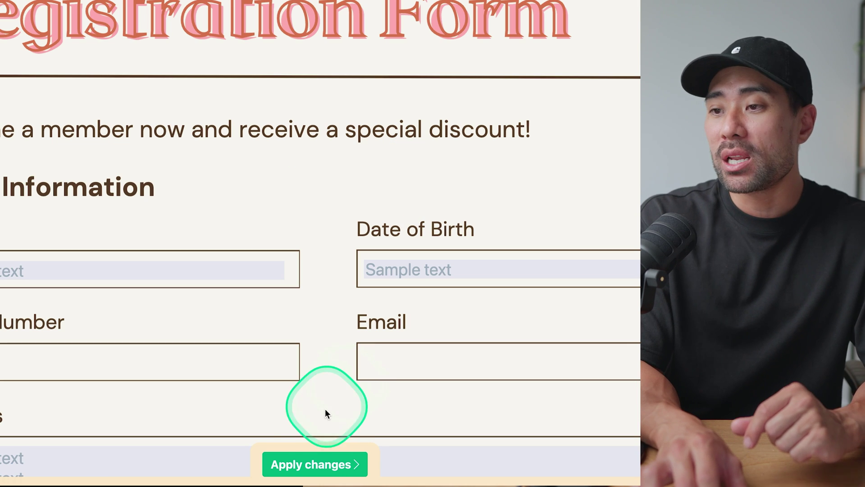
Apply the changes to generate the finished registration form PDF
click(315, 472)
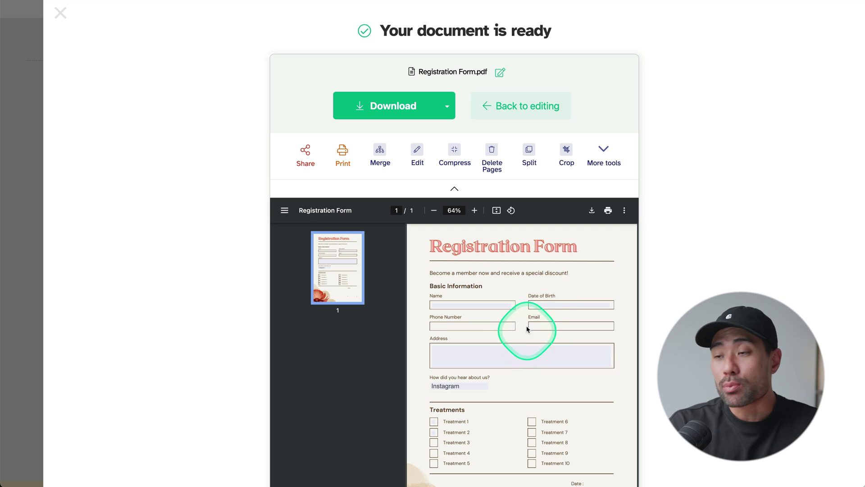
scroll(521, 338, up, 1)
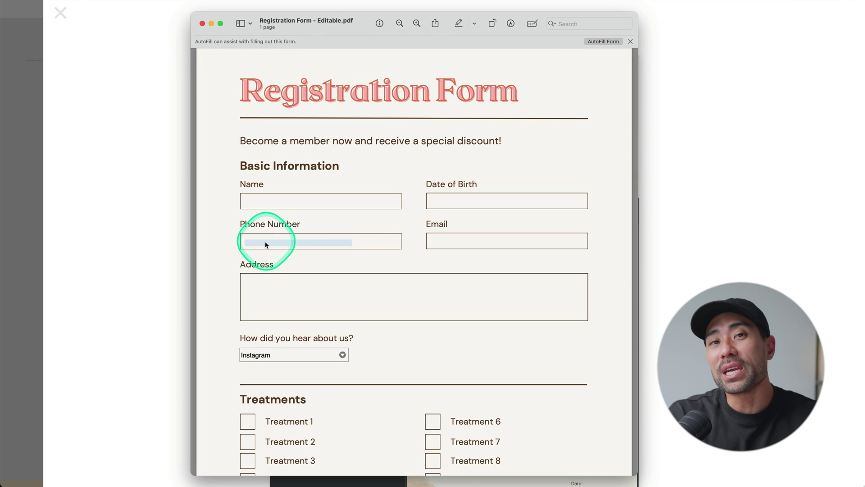
Test Registration Form - Editable.pdf in the desktop PDF viewer by filling the Phone Number field with xxxxxx
click(264, 244)
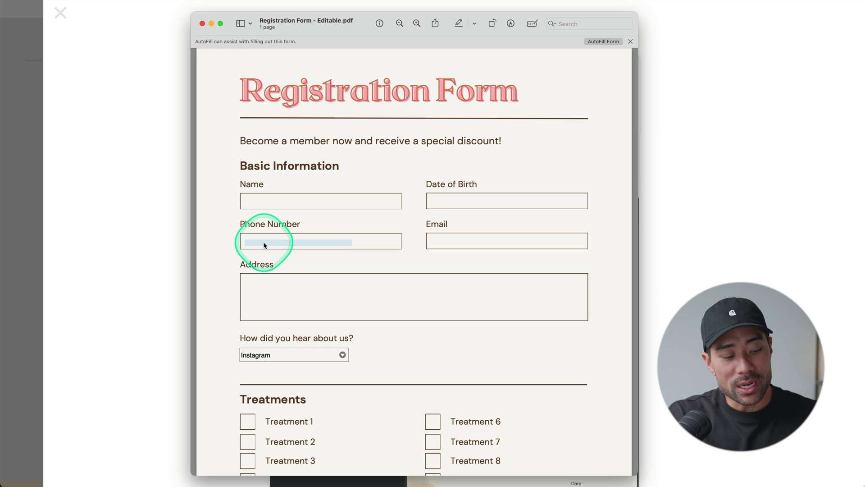
text(xxxxxx)
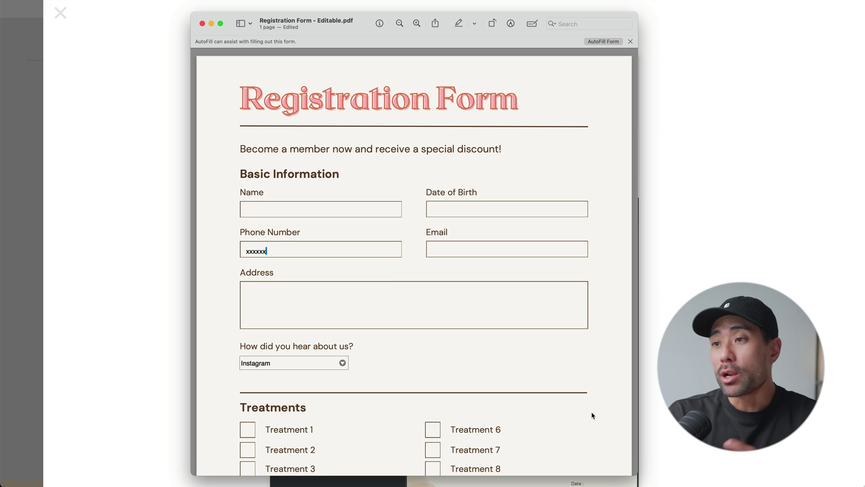
scroll(591, 412, down, 10)
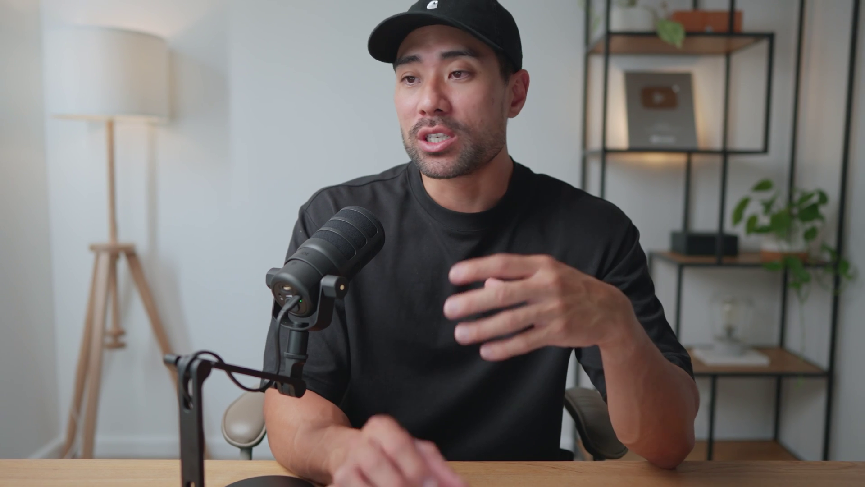